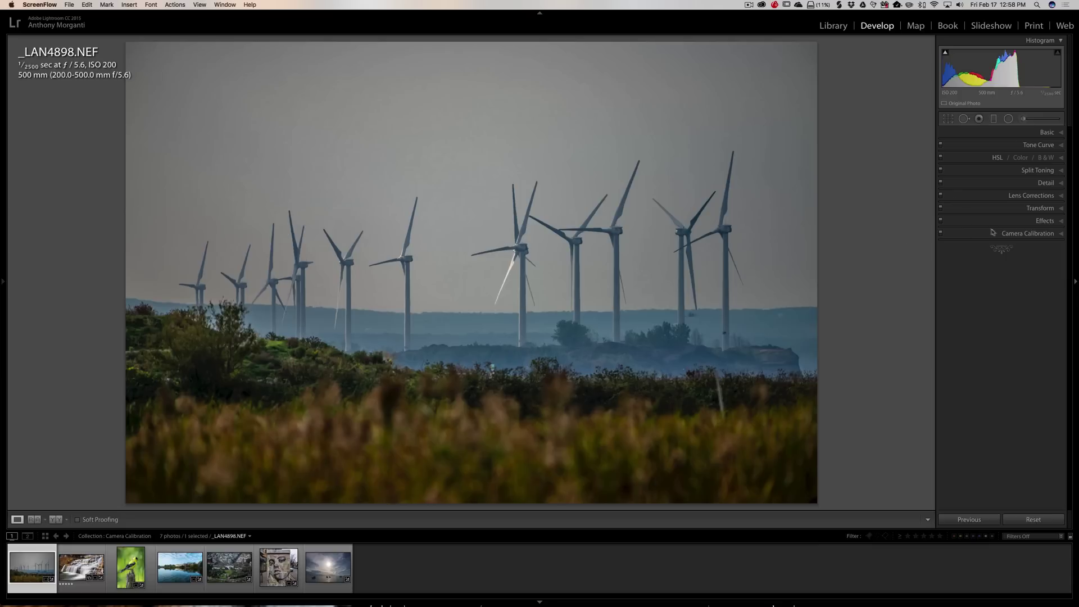
# On the wind turbine photo, try Camera Landscape, Neutral, Portrait and Standard, ending on Camera Vivid.
pyautogui.click(1015, 236)
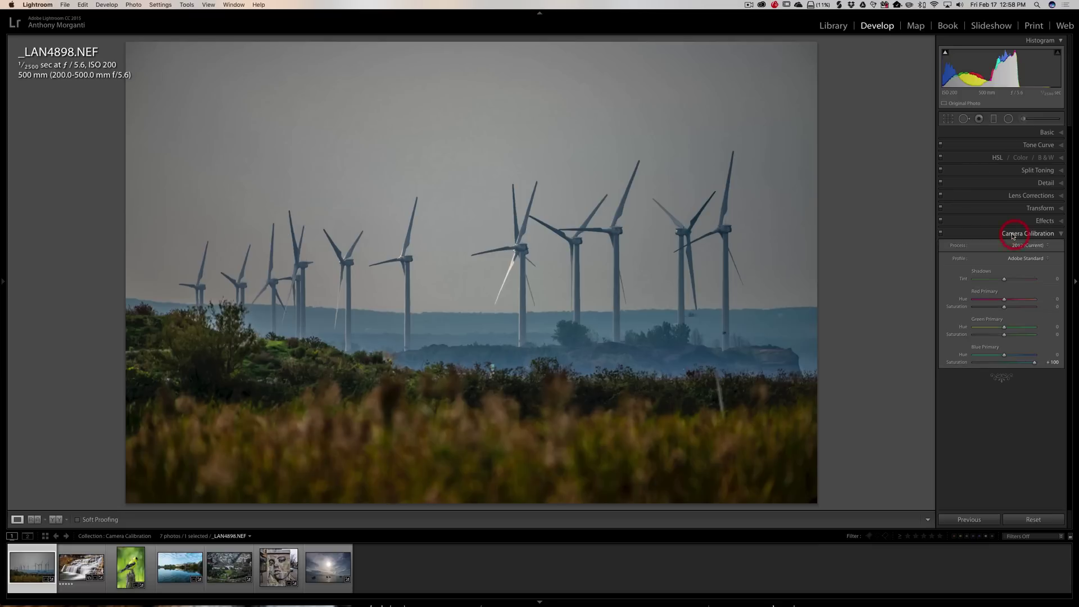
pyautogui.click(1048, 259)
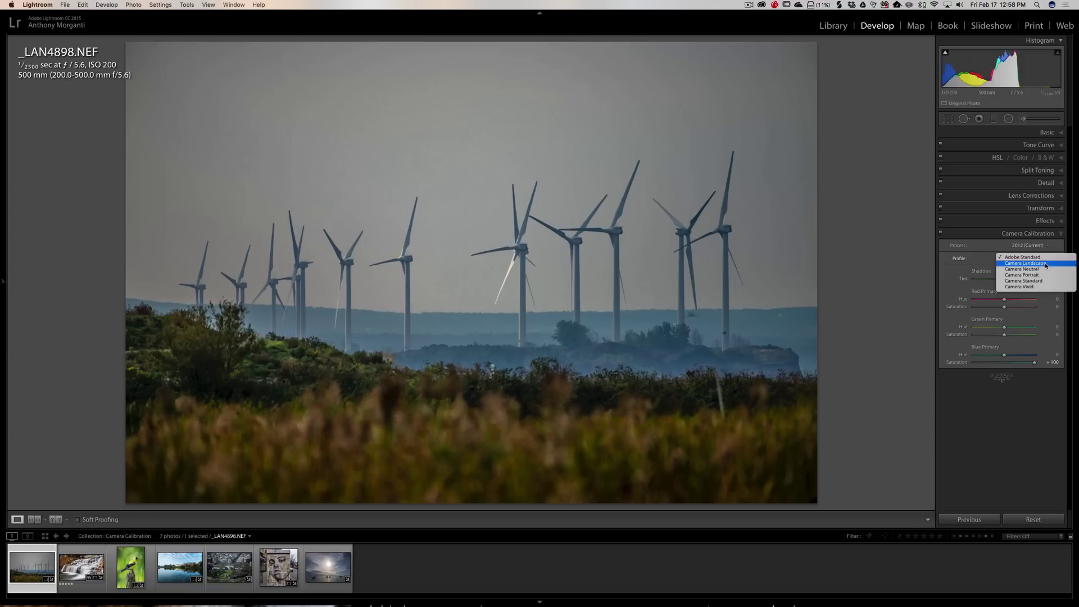
pyautogui.click(1046, 263)
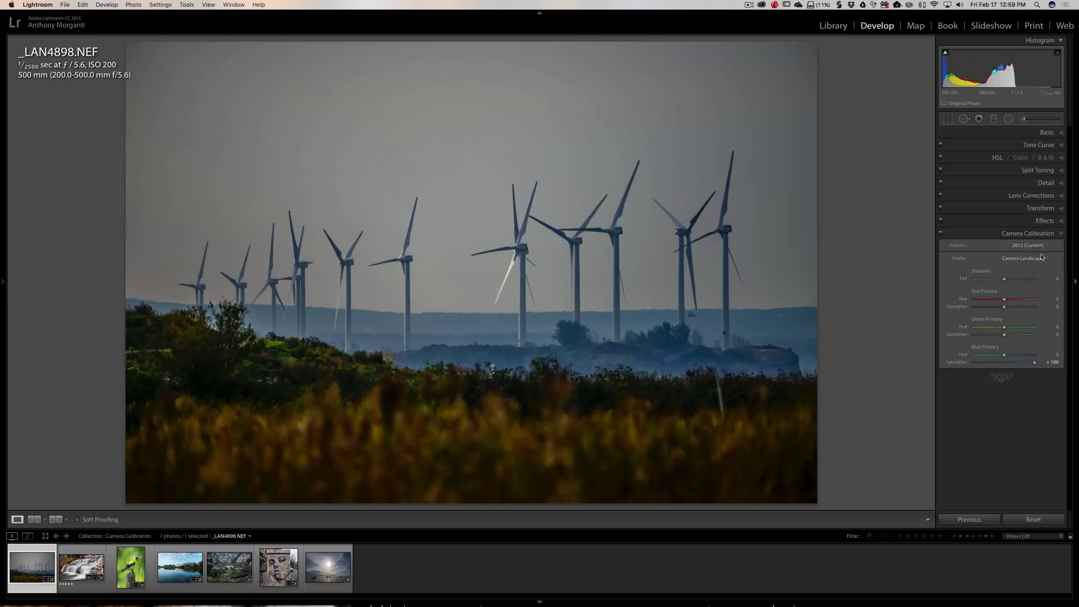
pyautogui.click(1041, 259)
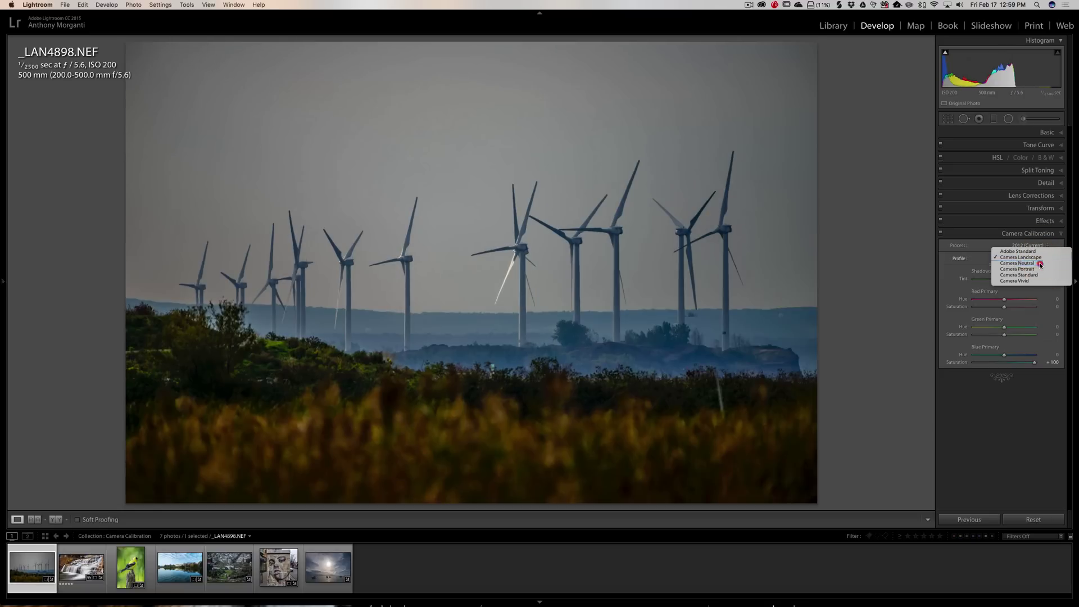
pyautogui.click(1040, 265)
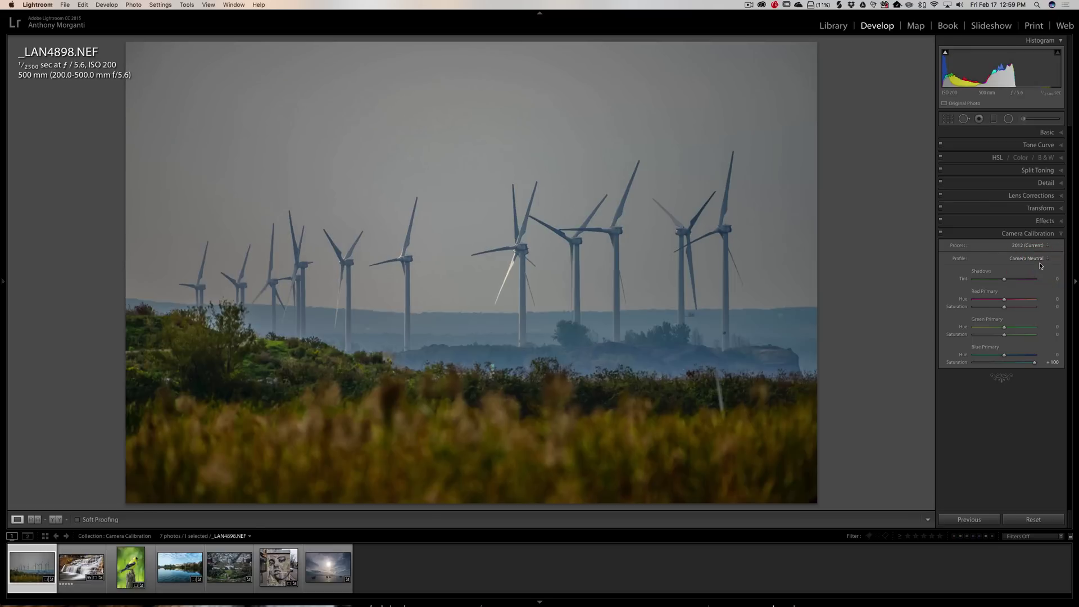
pyautogui.click(1040, 262)
pyautogui.click(1040, 265)
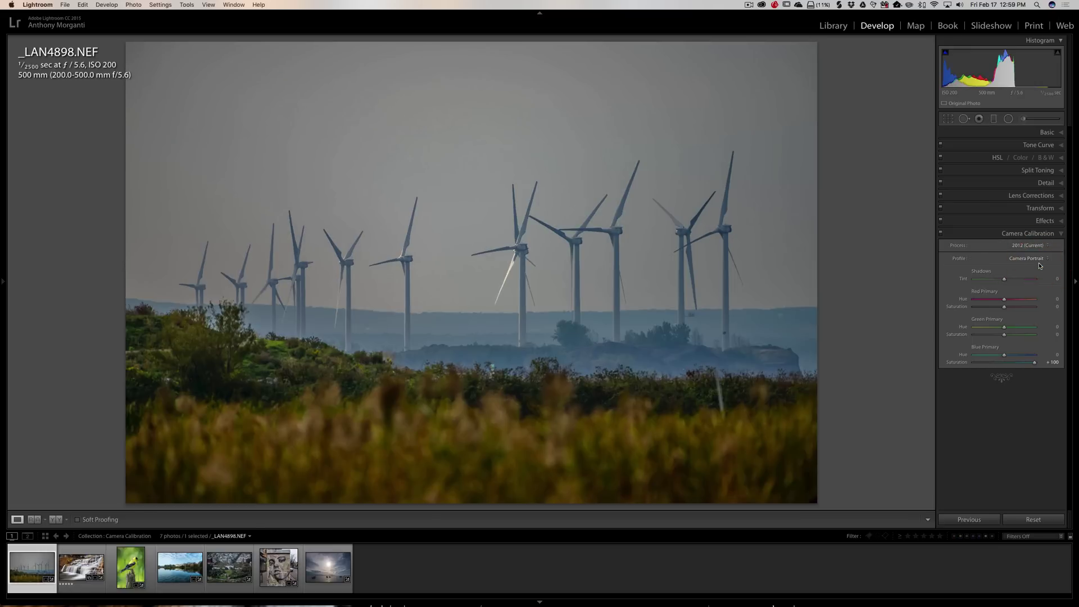
pyautogui.click(1035, 260)
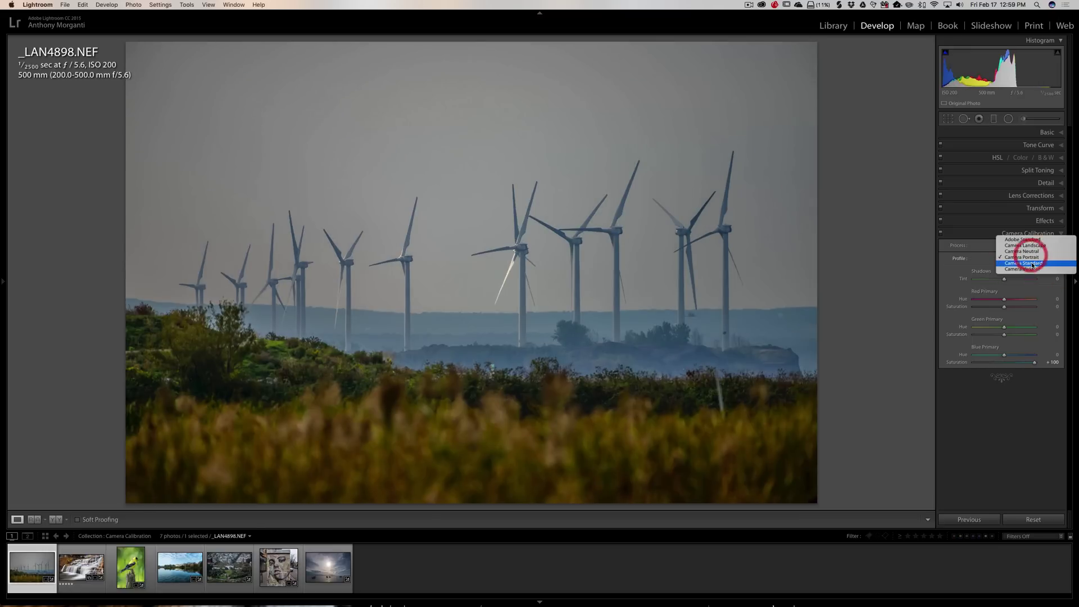
pyautogui.click(1032, 263)
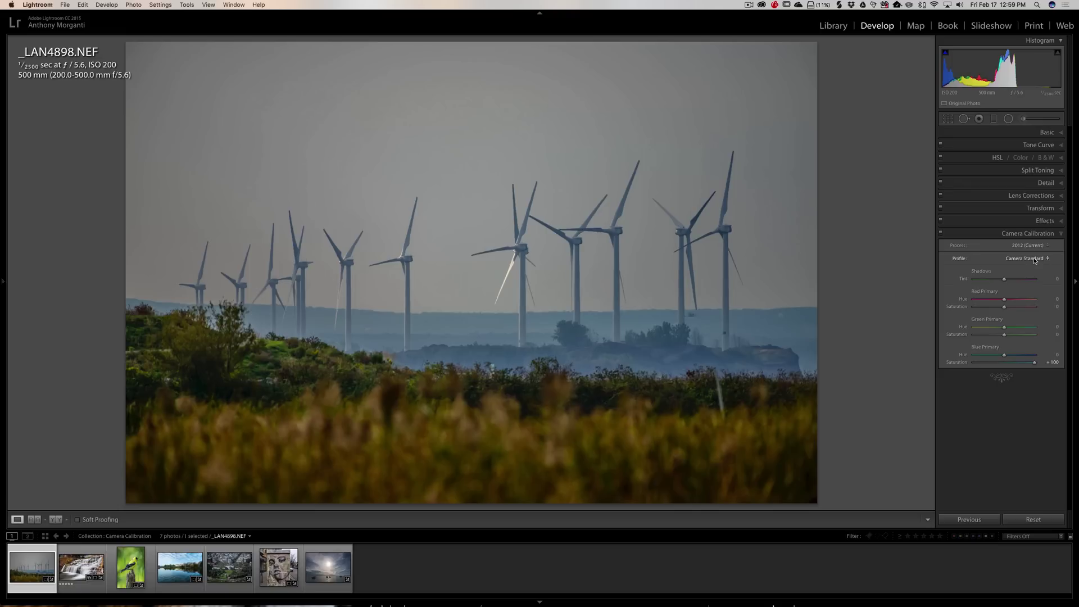
pyautogui.click(1035, 260)
pyautogui.click(1034, 266)
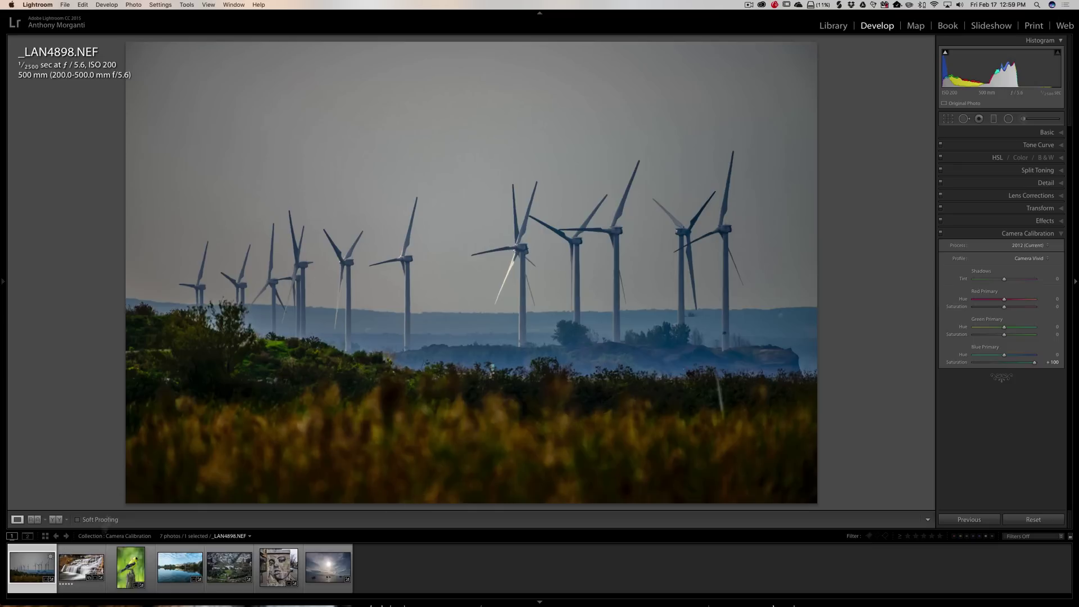
# Bring up the waterfall photo and check its profile list, keeping Adobe Standard.
pyautogui.click(79, 569)
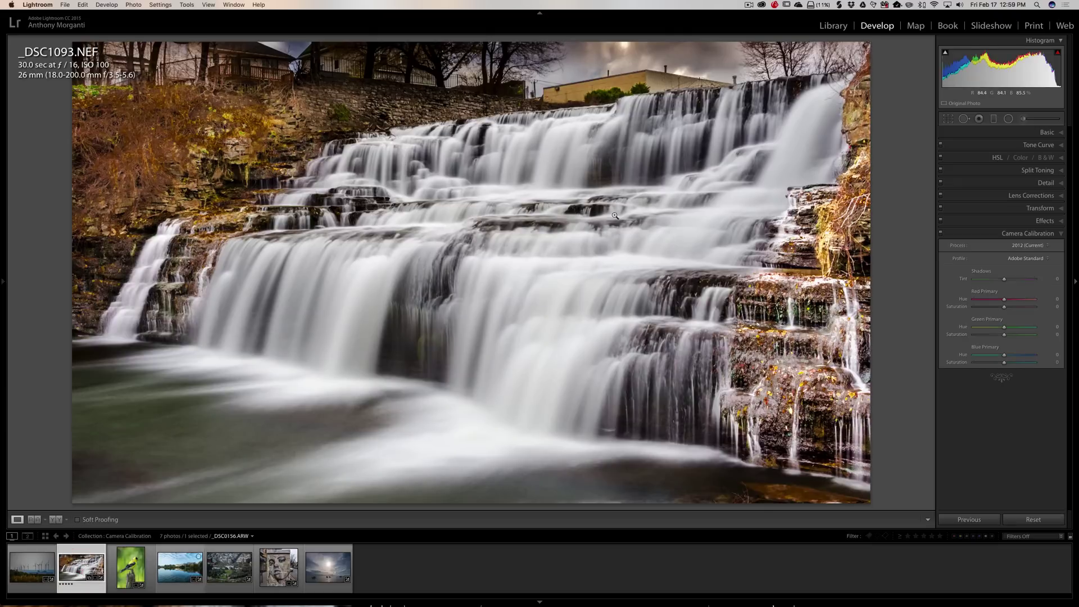
pyautogui.click(1030, 259)
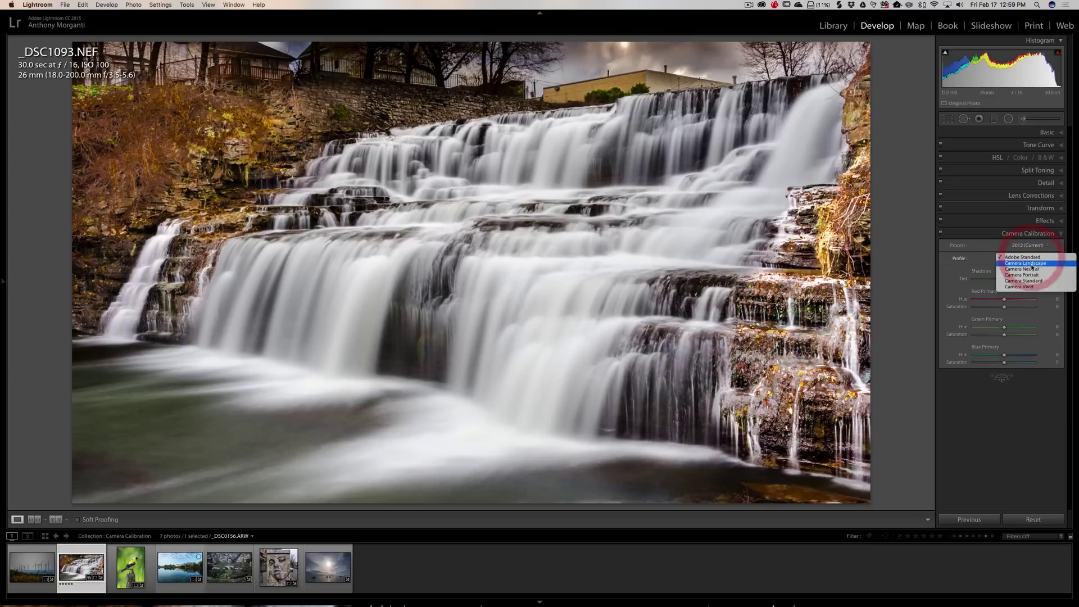
pyautogui.click(1028, 257)
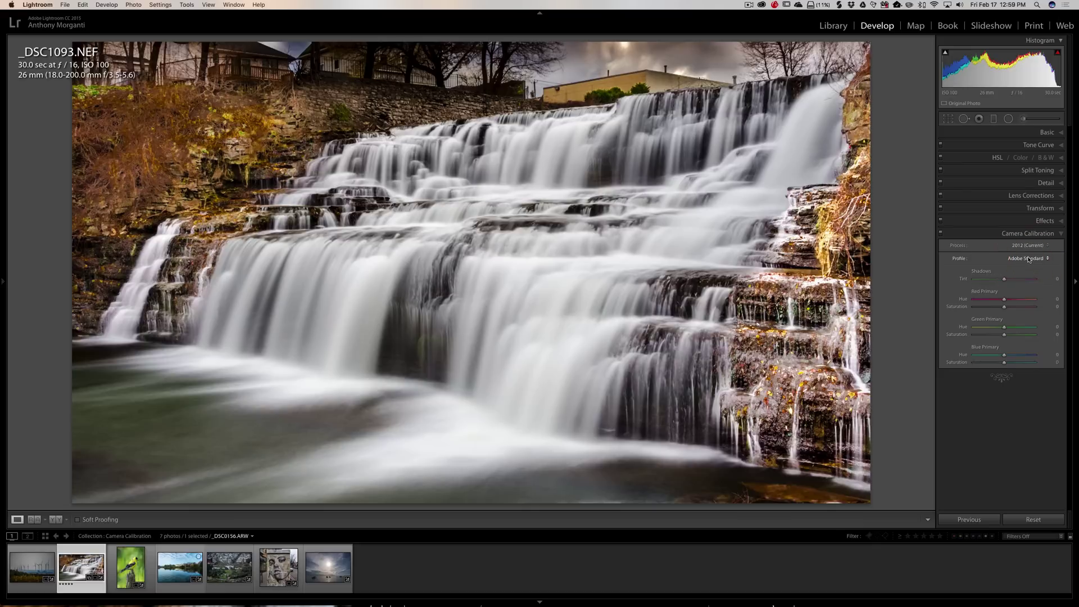
# Make the yellow bird photo black and white with Camera Monochrome, then bring up the lake photo.
pyautogui.click(131, 568)
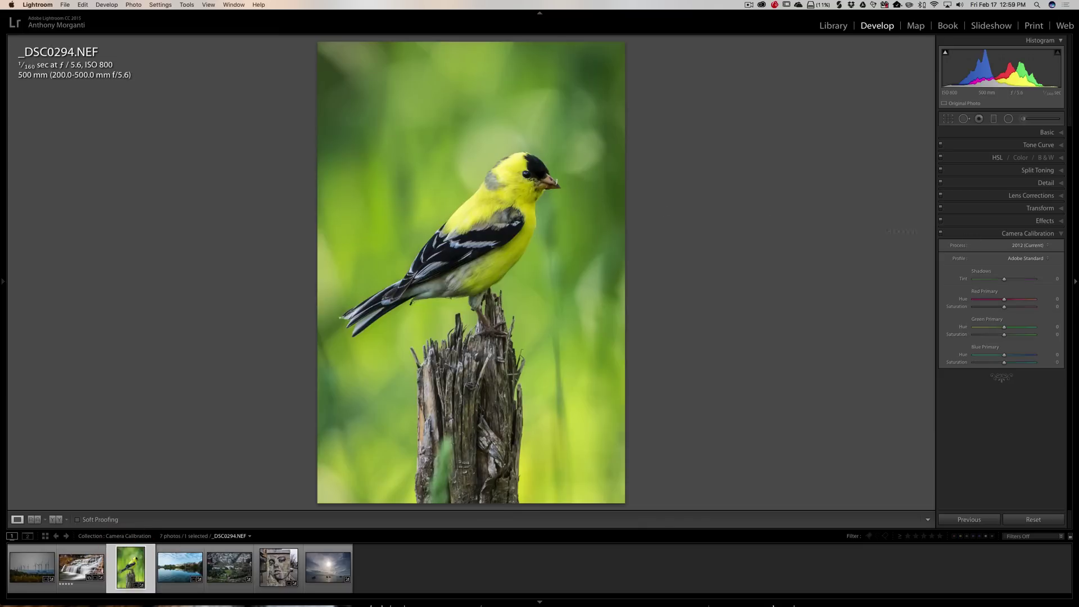
pyautogui.click(1036, 258)
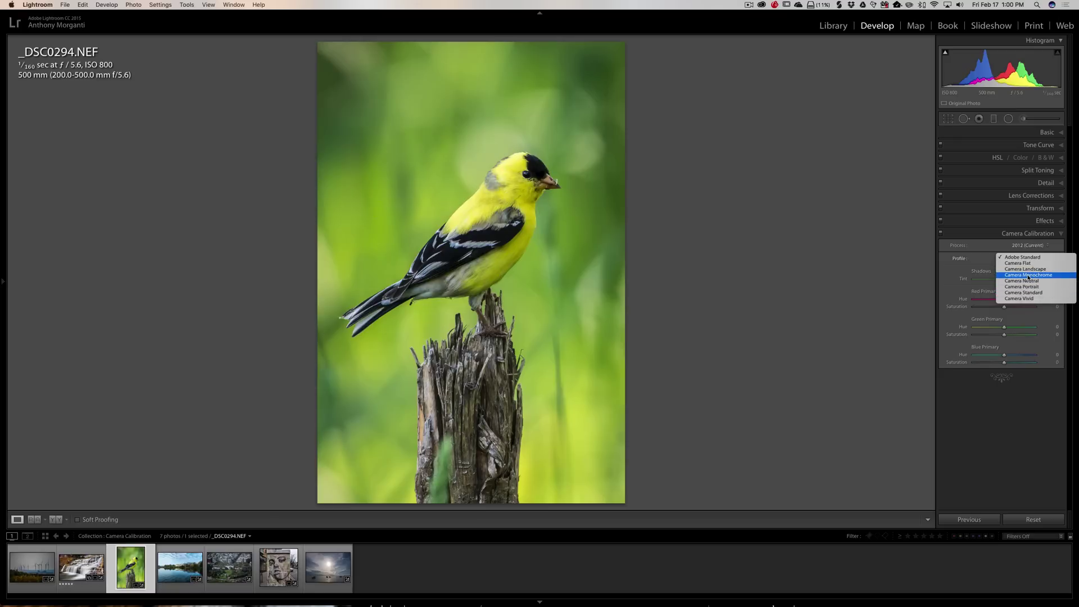
pyautogui.click(1027, 275)
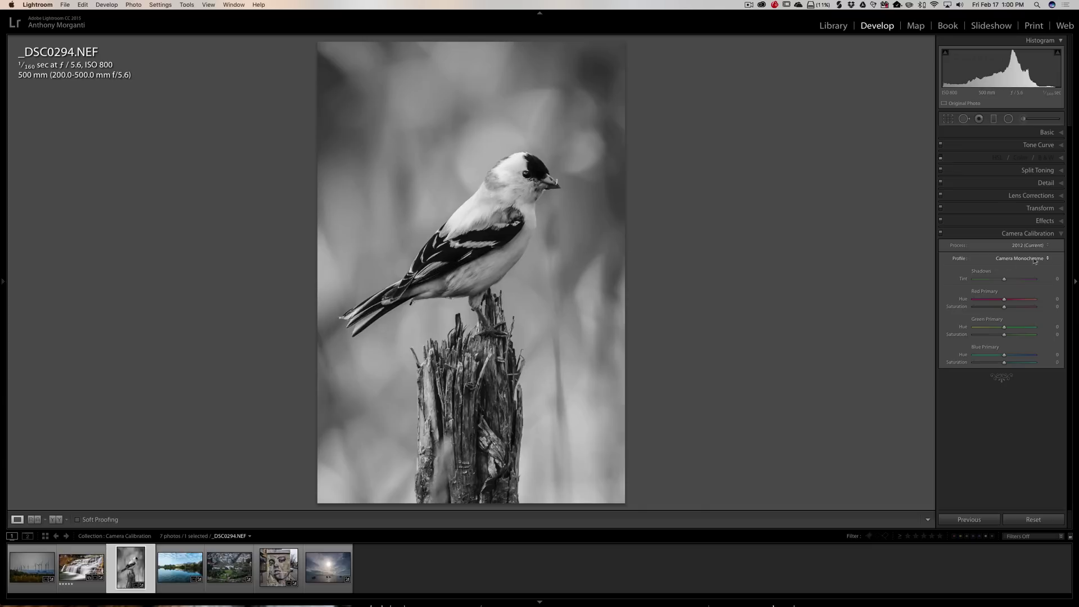
pyautogui.click(169, 575)
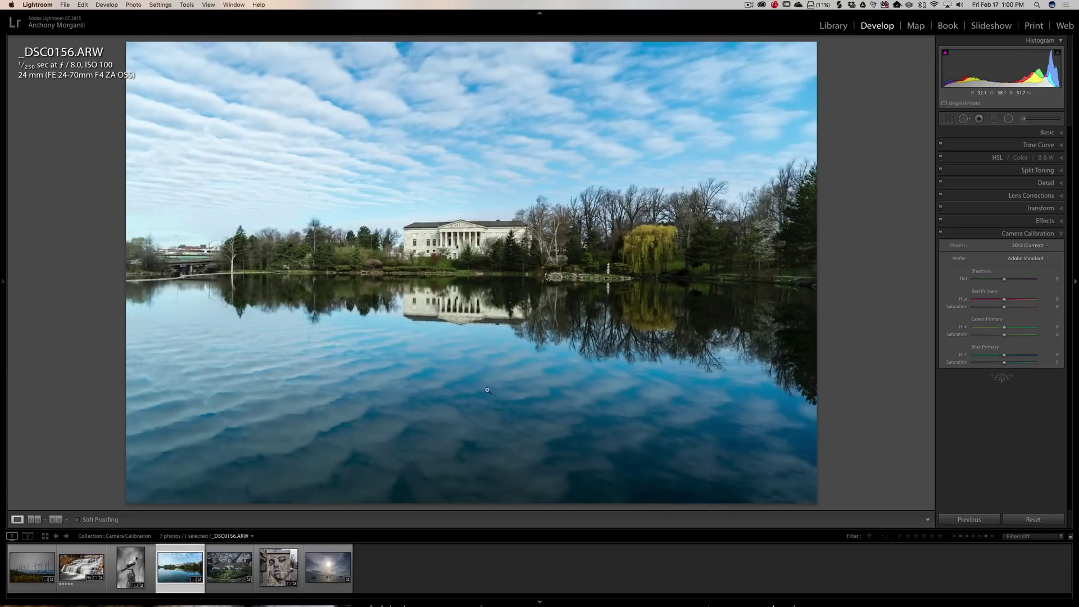
# Try Camera Clear and Camera Deep on the lake photo, keep Camera Landscape, then bring up the aerial city photo.
pyautogui.click(1028, 258)
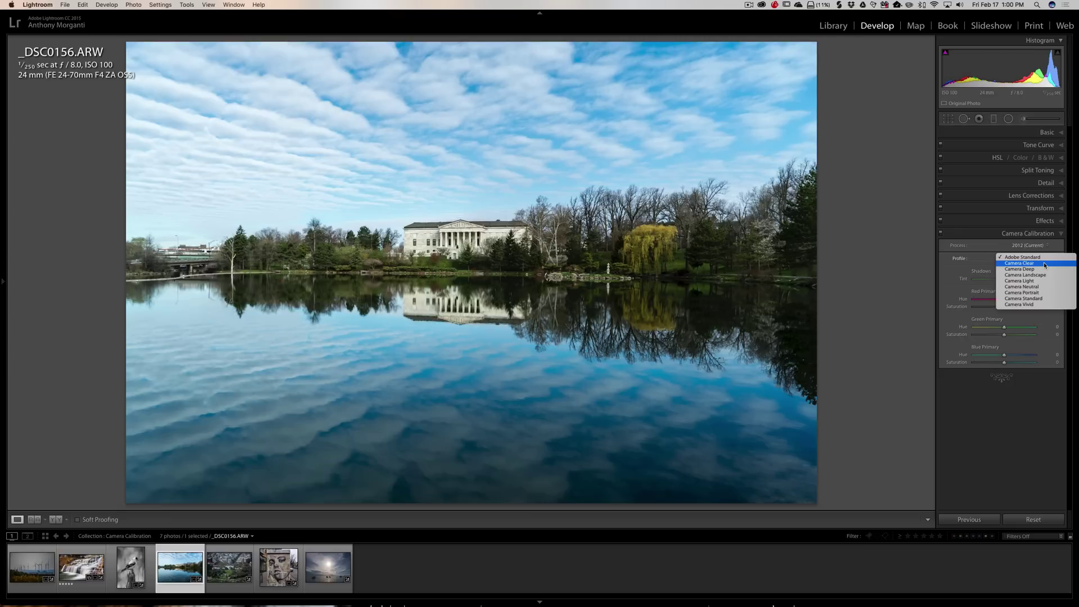
pyautogui.click(1044, 263)
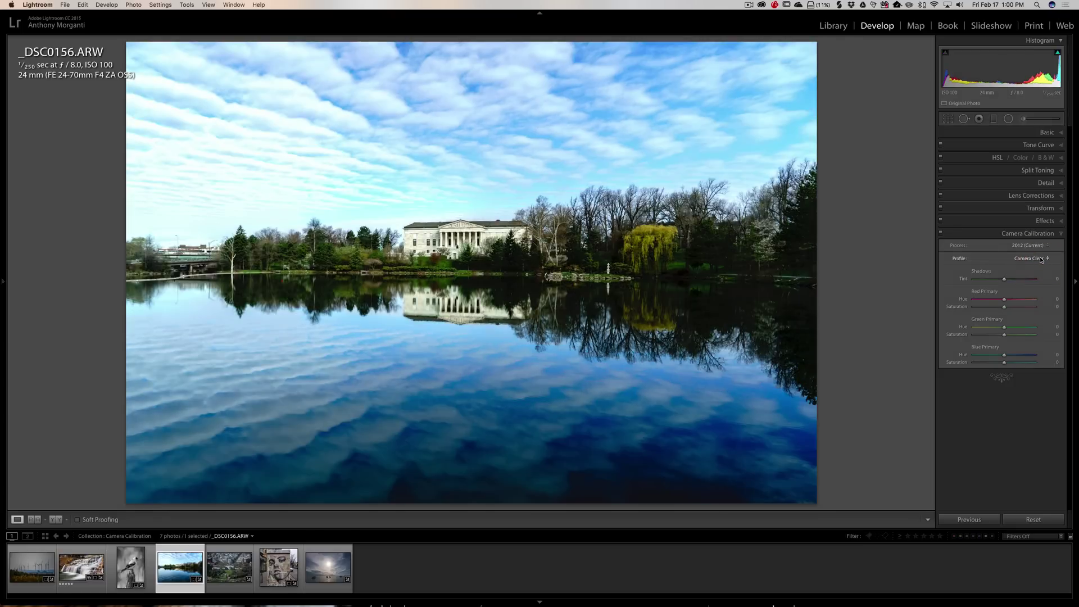
pyautogui.click(1038, 258)
pyautogui.click(1037, 263)
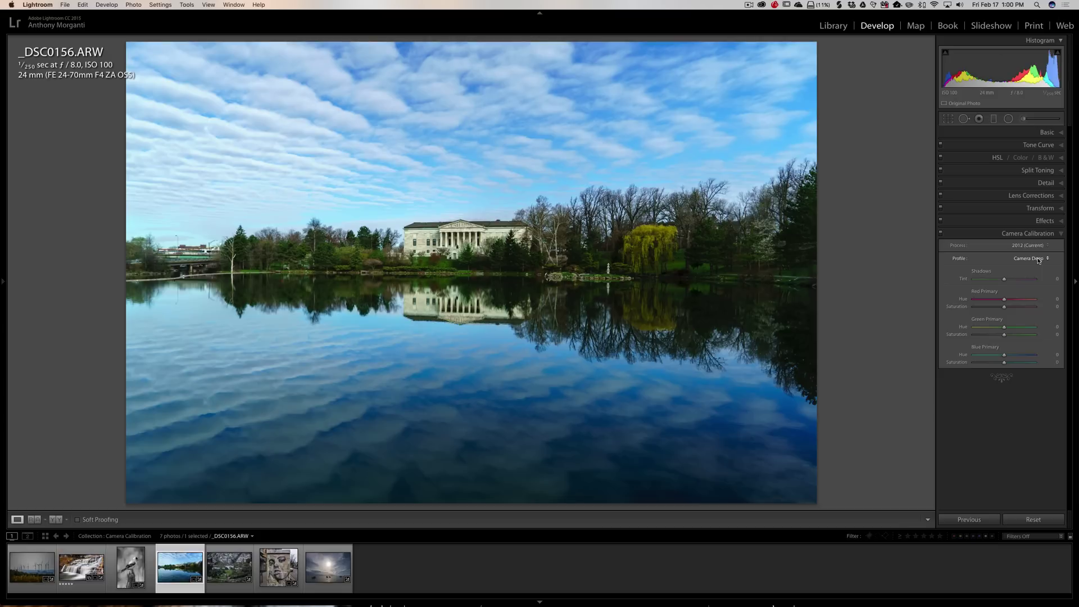
pyautogui.click(1039, 259)
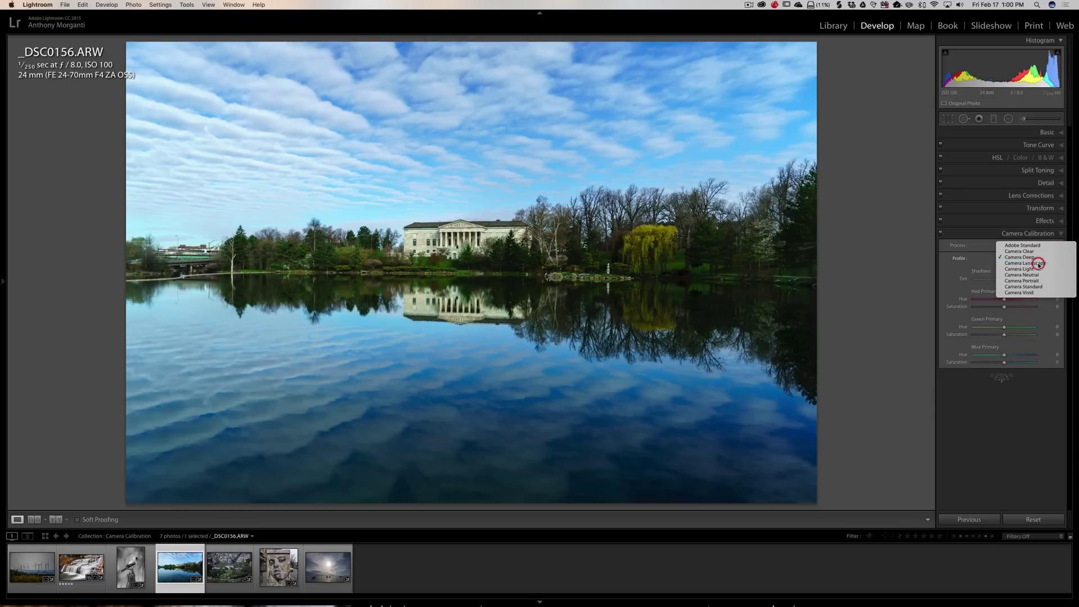
pyautogui.click(1039, 265)
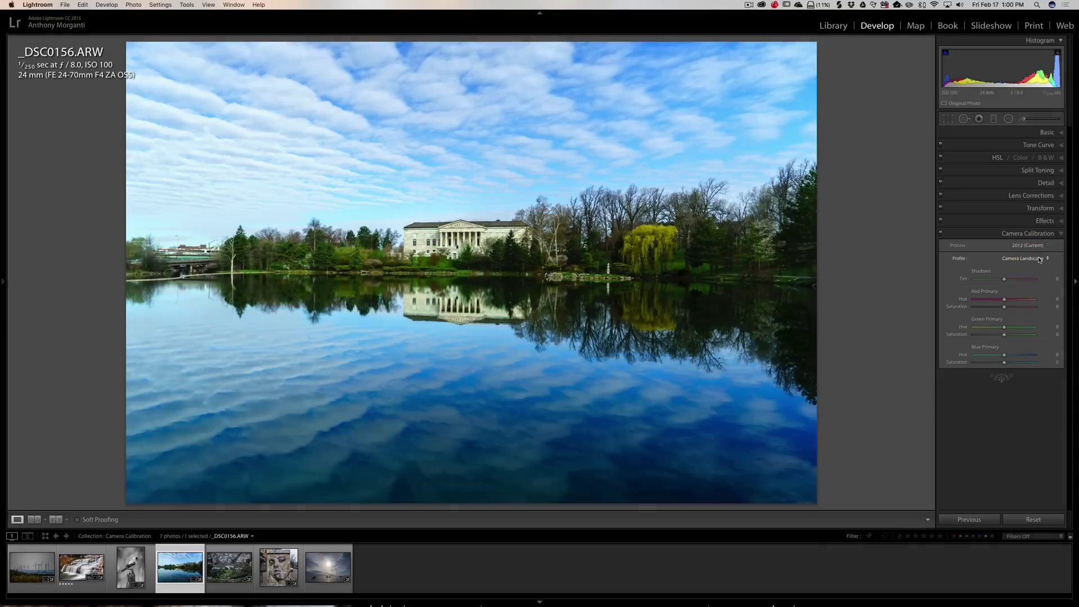
pyautogui.click(1038, 259)
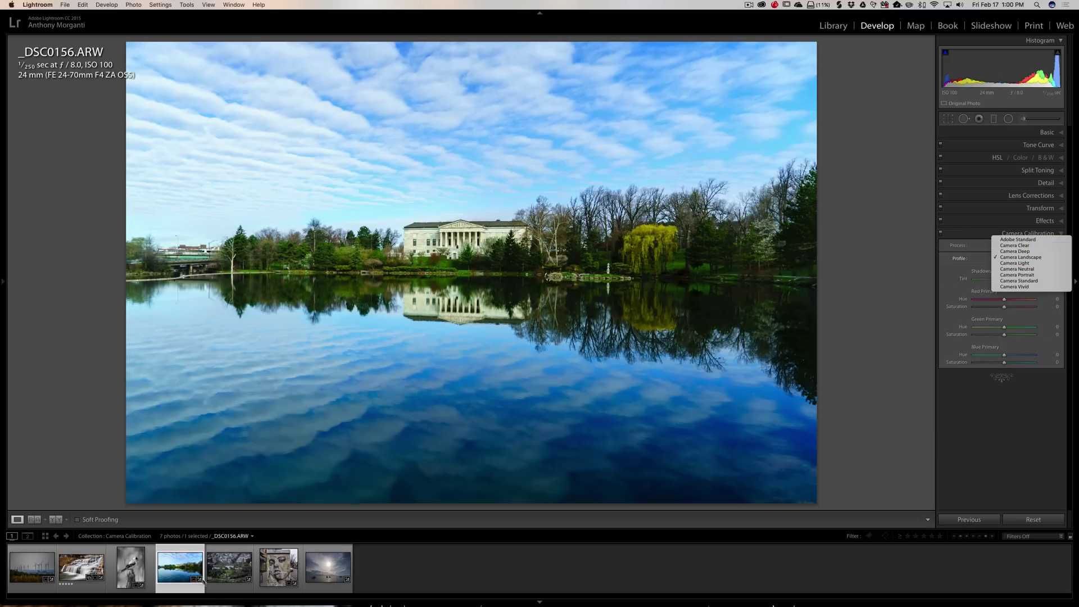
pyautogui.click(233, 571)
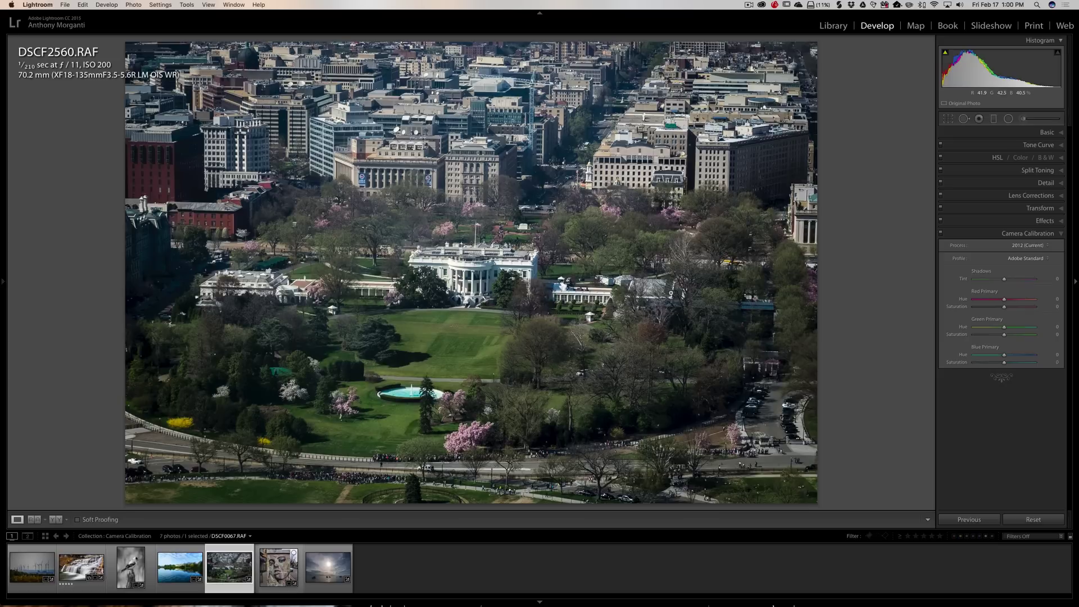
# Try Camera PROVIA/STANDARD, Velvia/VIVID, ASTIA/SOFT and CLASSIC CHROME on the White House aerial photo.
pyautogui.click(1029, 260)
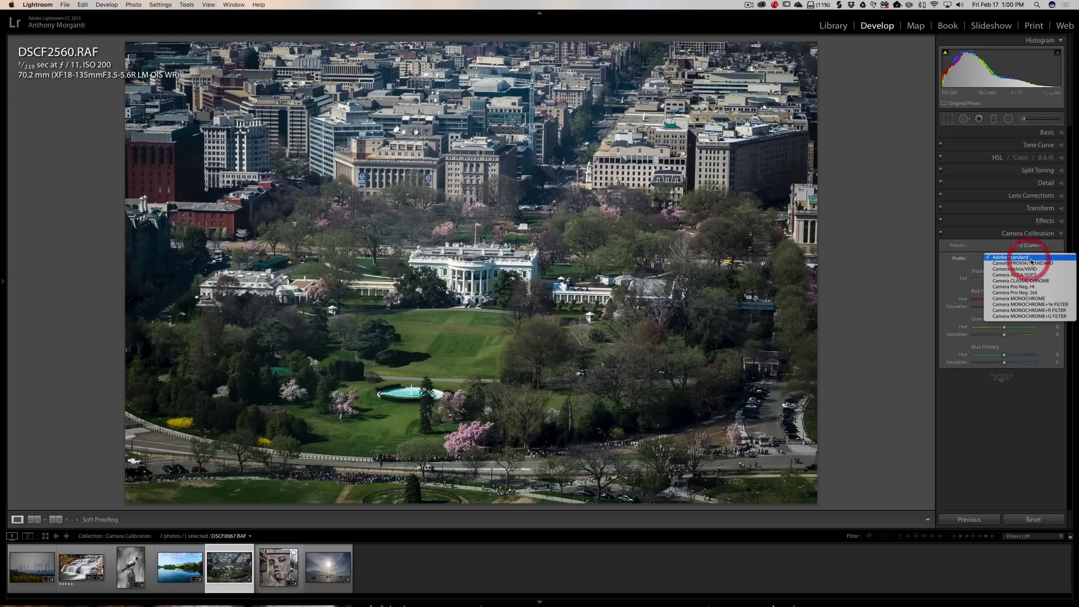
pyautogui.click(1048, 266)
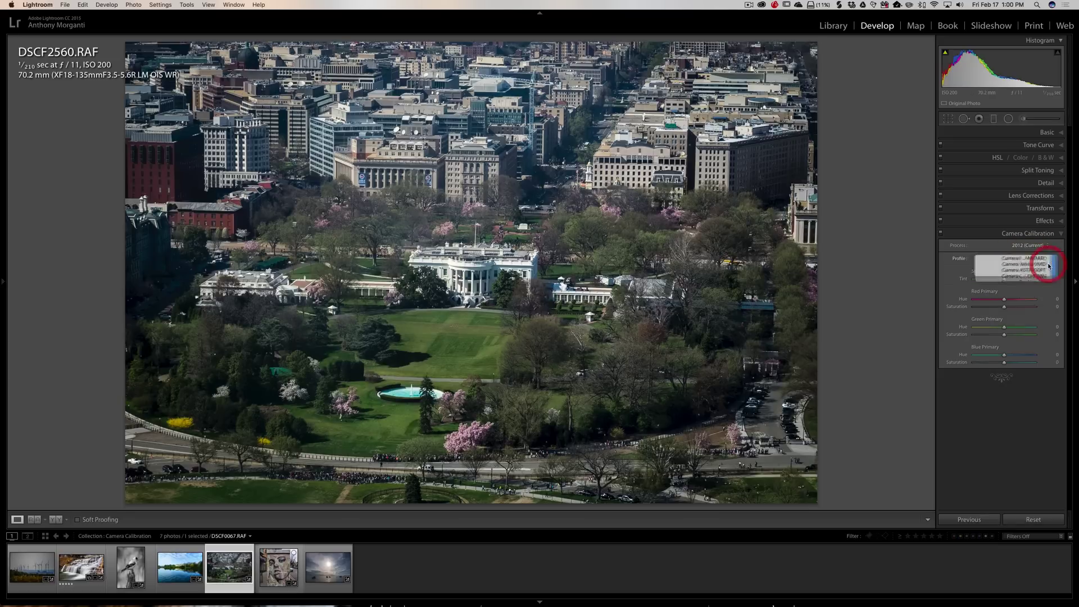
pyautogui.click(1033, 259)
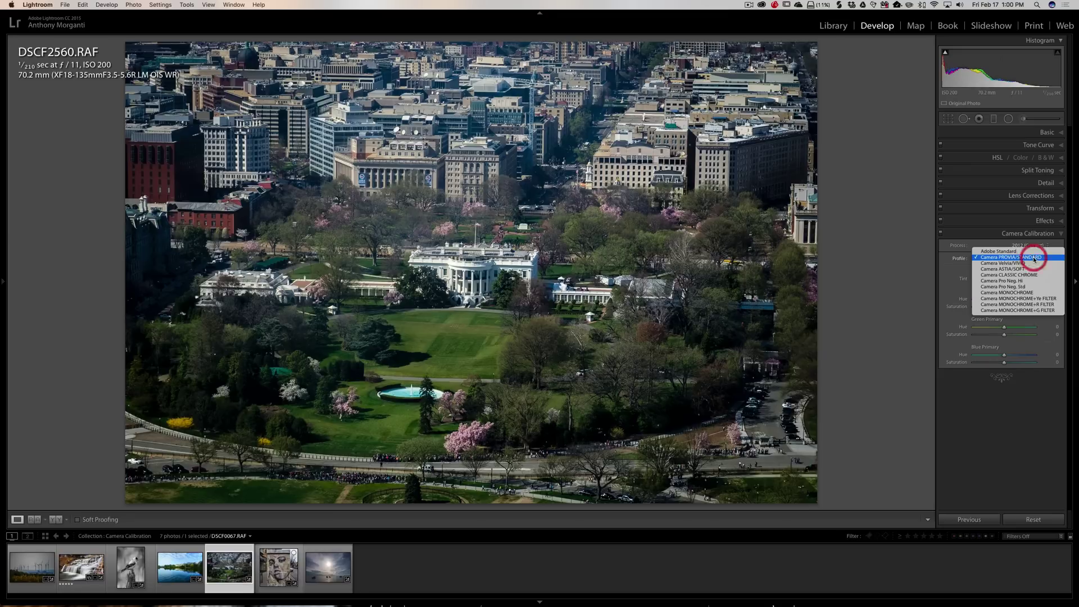
pyautogui.click(1030, 263)
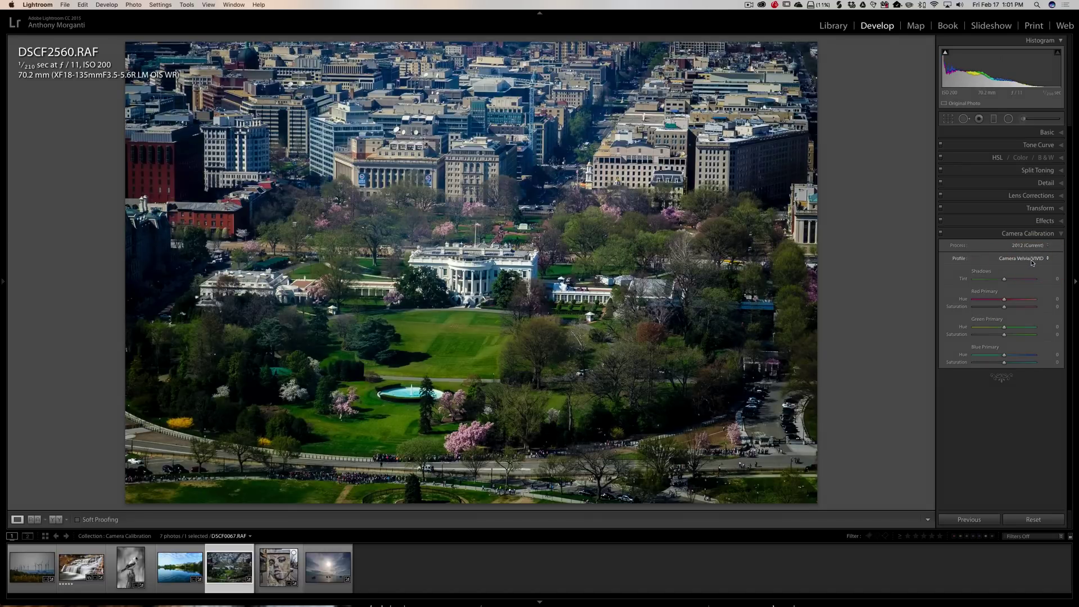
pyautogui.click(1031, 259)
pyautogui.click(1032, 263)
pyautogui.click(1031, 260)
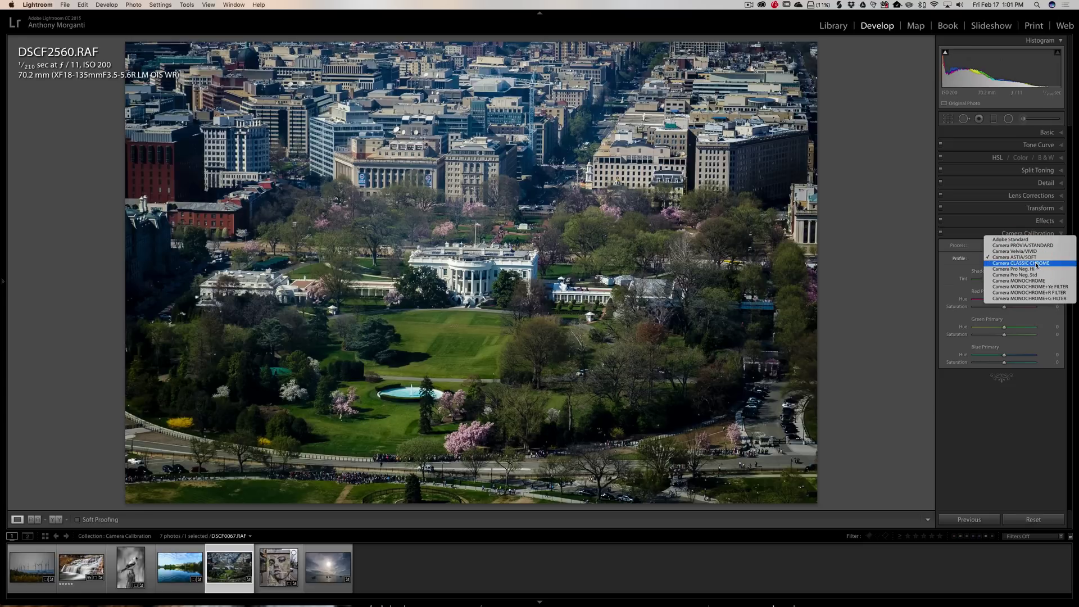
pyautogui.click(1037, 264)
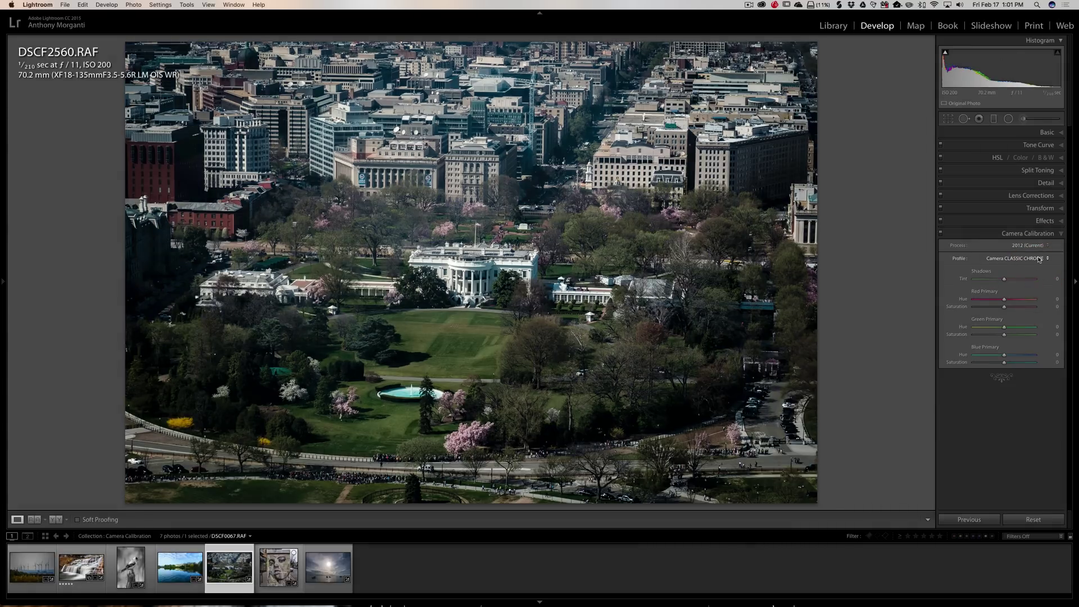
# Compare Camera Pro Neg. Hi and Pro Neg. Std, then switch to black and white with Camera MONOCHROME.
pyautogui.click(1039, 259)
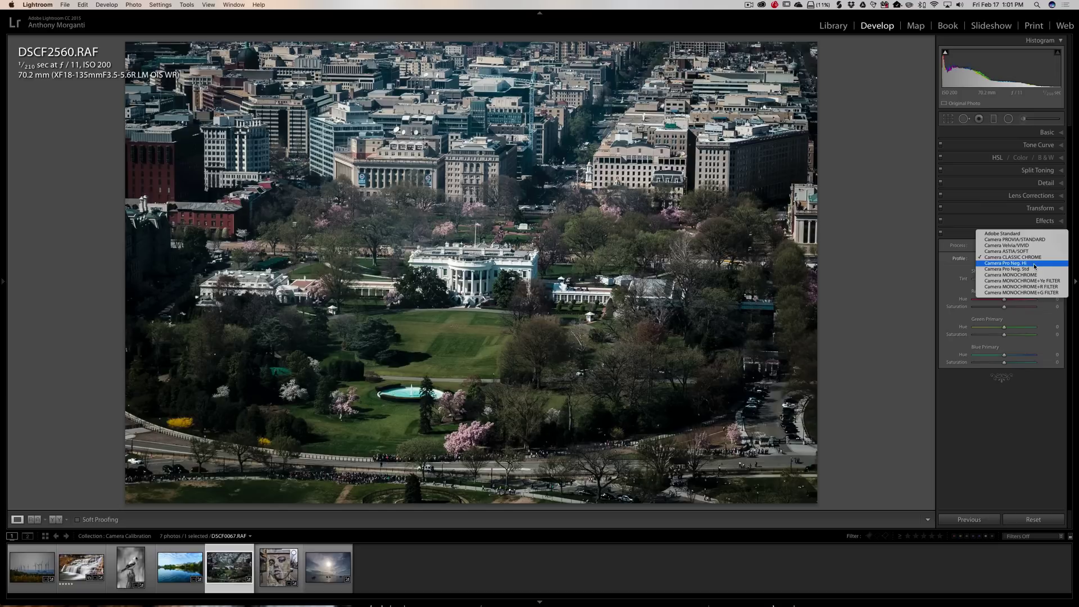
pyautogui.click(1035, 265)
pyautogui.click(1040, 261)
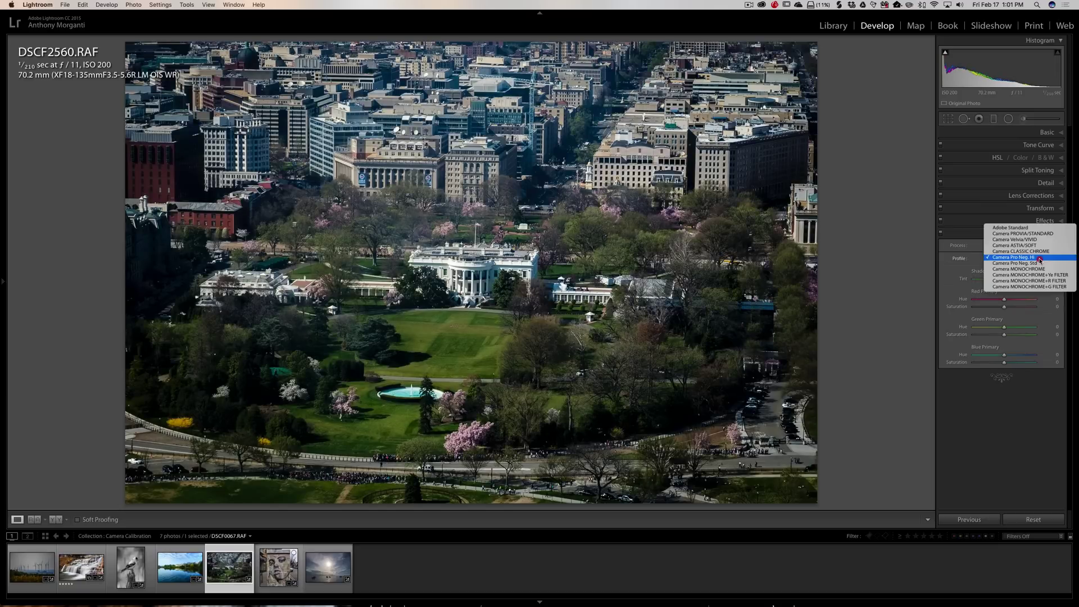
pyautogui.click(1034, 264)
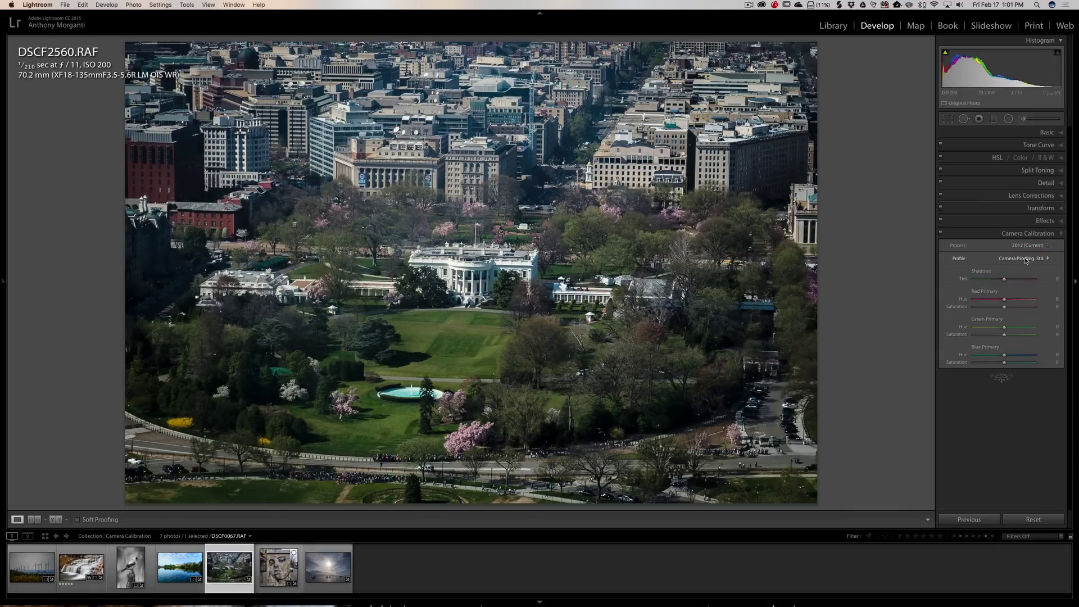
pyautogui.click(1034, 261)
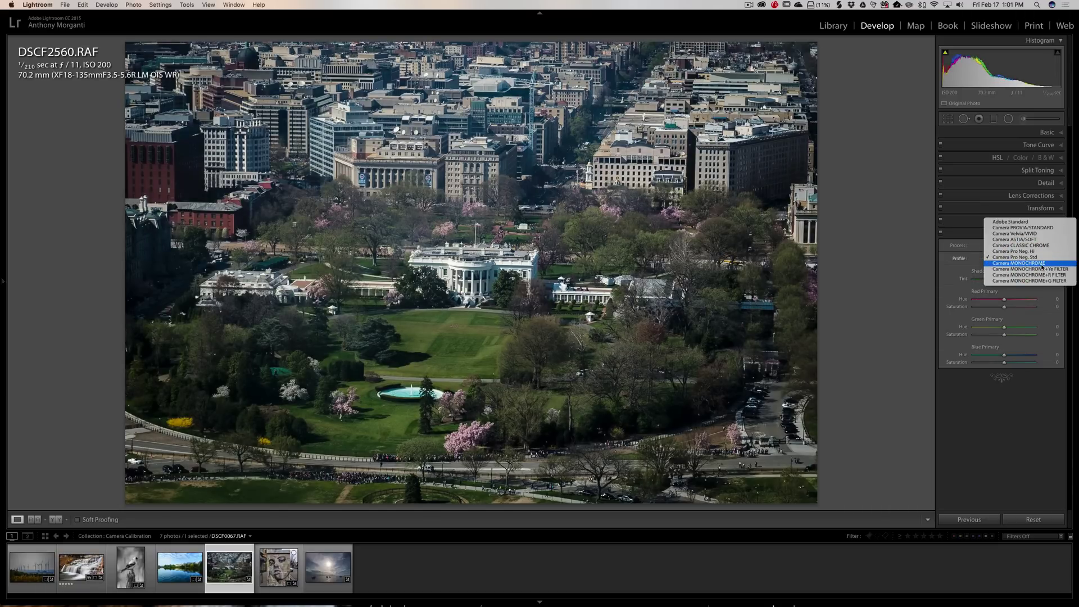
pyautogui.click(1040, 263)
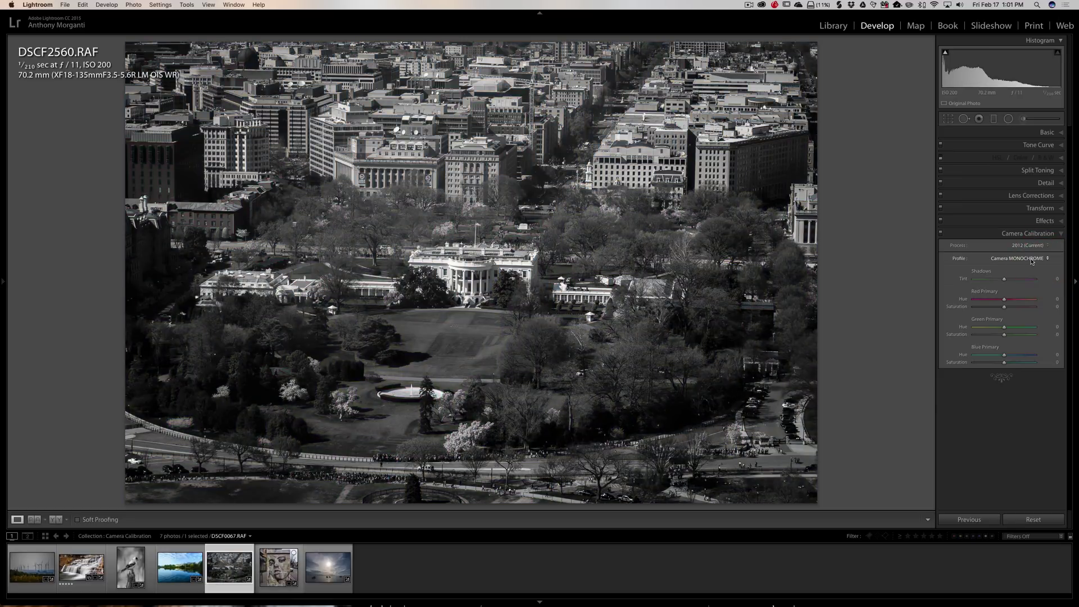
pyautogui.click(1036, 260)
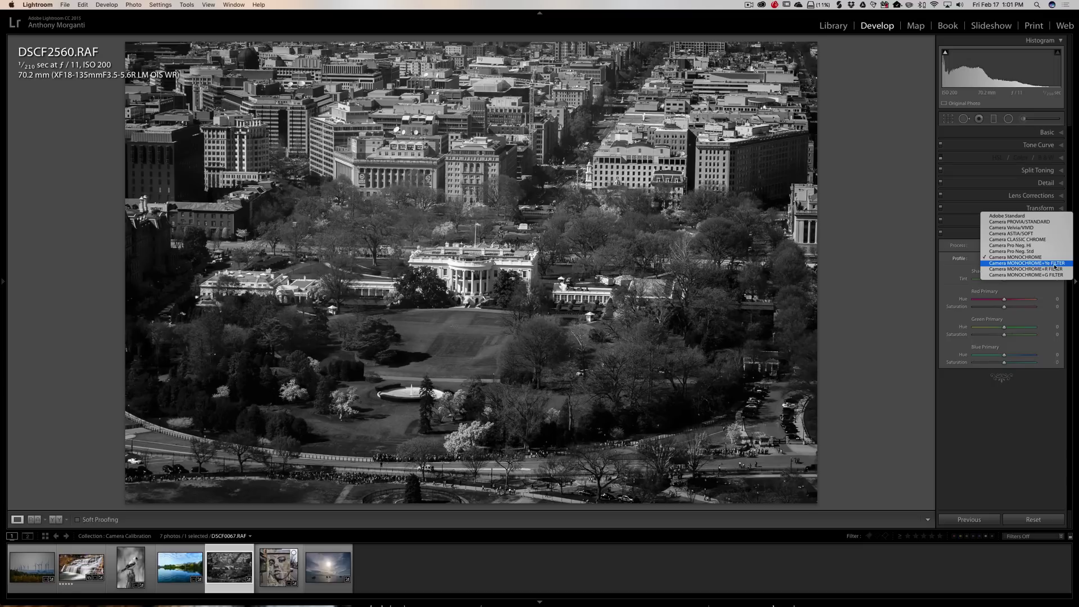
# Try the Camera MONOCHROME+Ye, +R and +G FILTER profiles on the White House photo.
pyautogui.click(1057, 263)
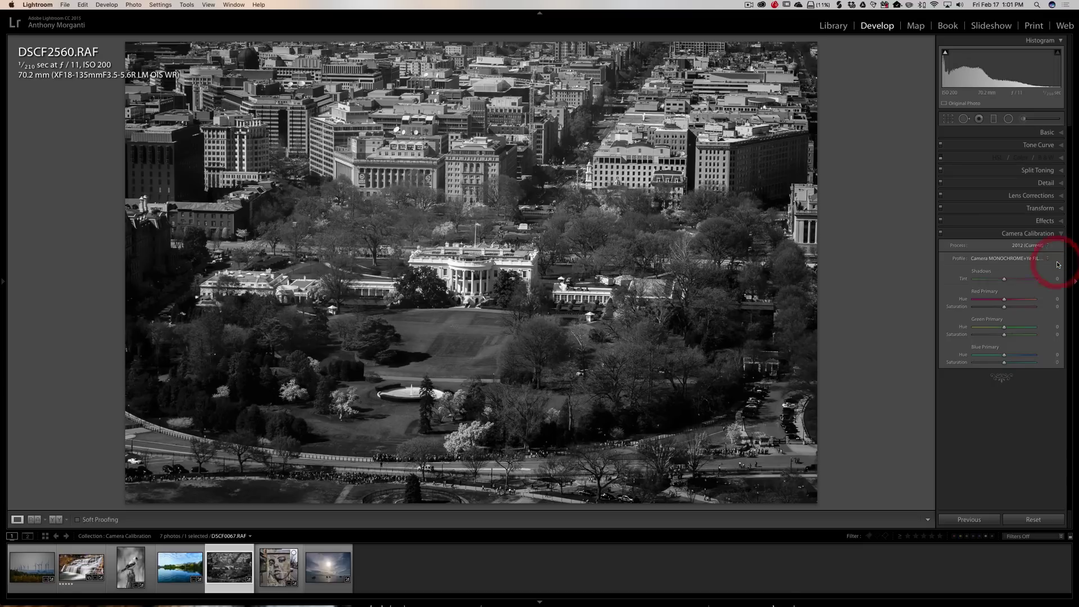
pyautogui.click(1009, 263)
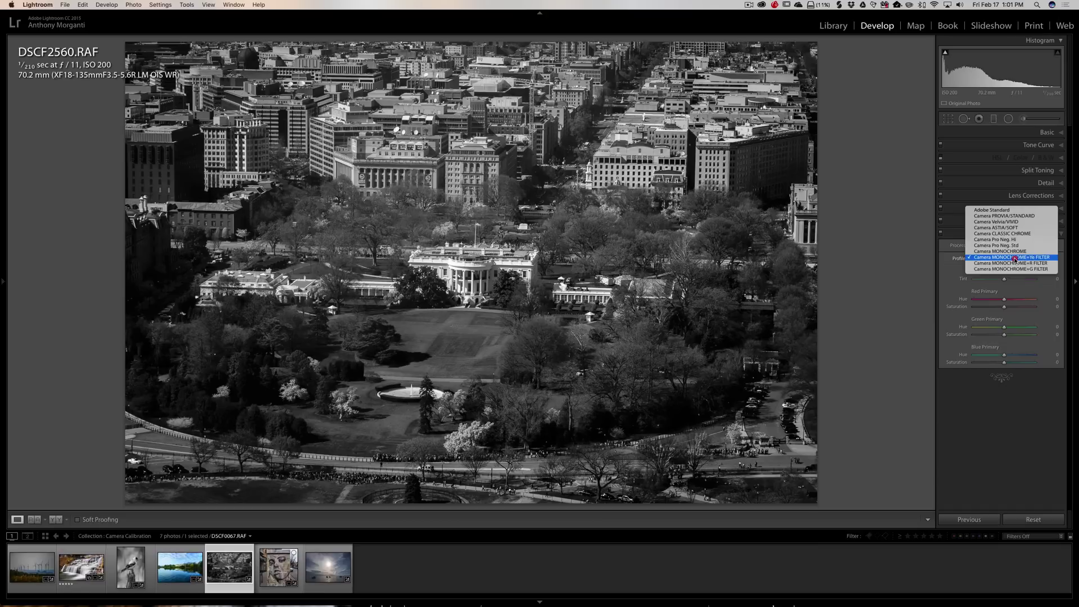
pyautogui.click(1015, 266)
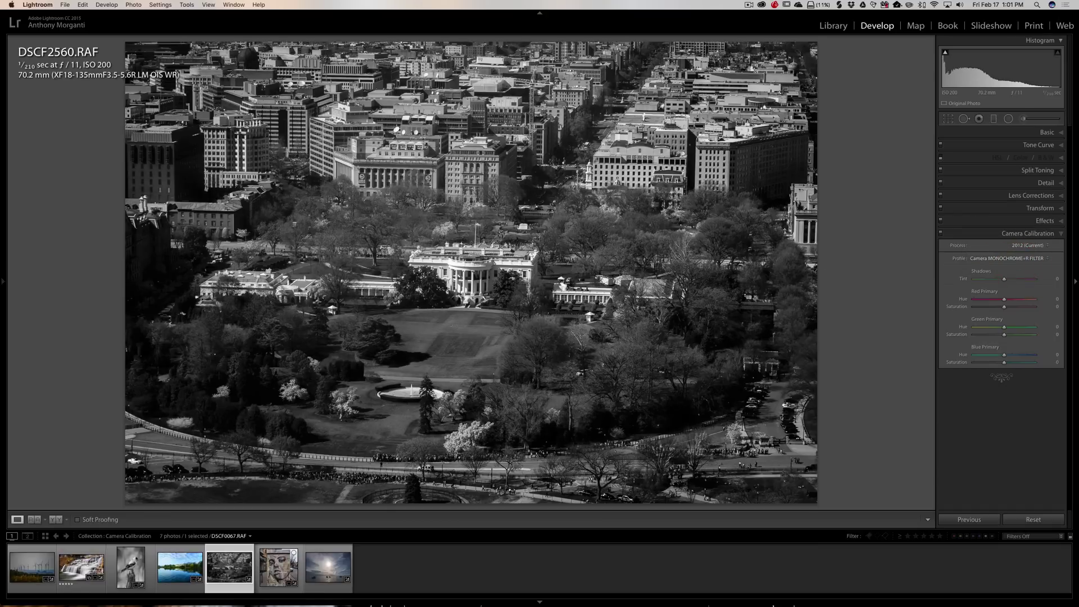
pyautogui.click(1004, 260)
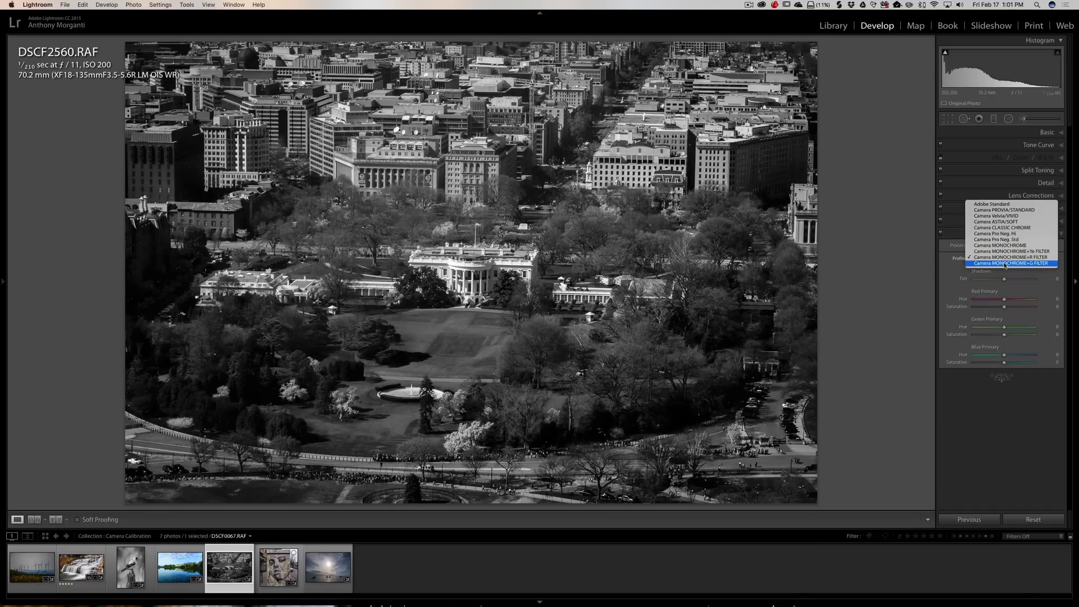
pyautogui.click(1005, 263)
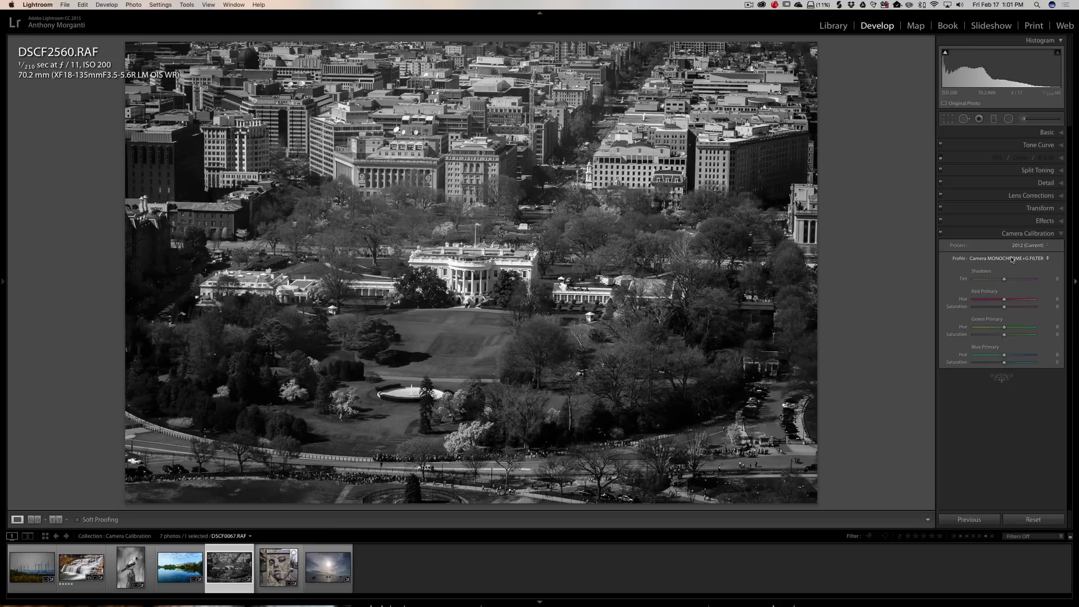
pyautogui.click(1011, 259)
pyautogui.click(1011, 258)
# Check the HSL / Color / B&W panel, then restore colour via Adobe Standard and Camera PROVIA/STANDARD.
pyautogui.click(1059, 159)
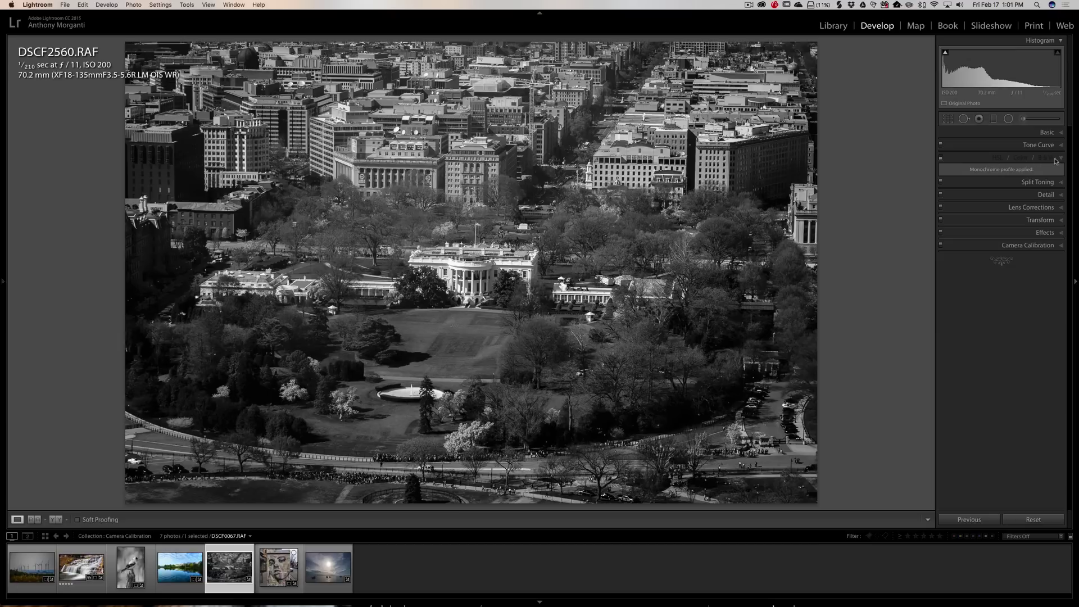
pyautogui.click(1060, 157)
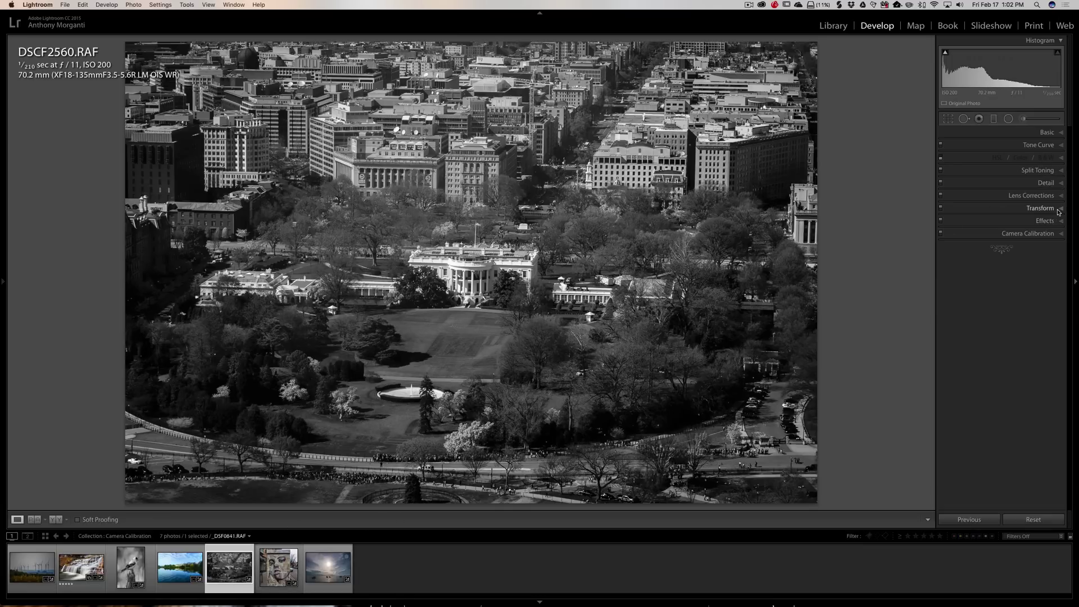
pyautogui.click(1057, 233)
pyautogui.click(1029, 258)
pyautogui.click(1021, 198)
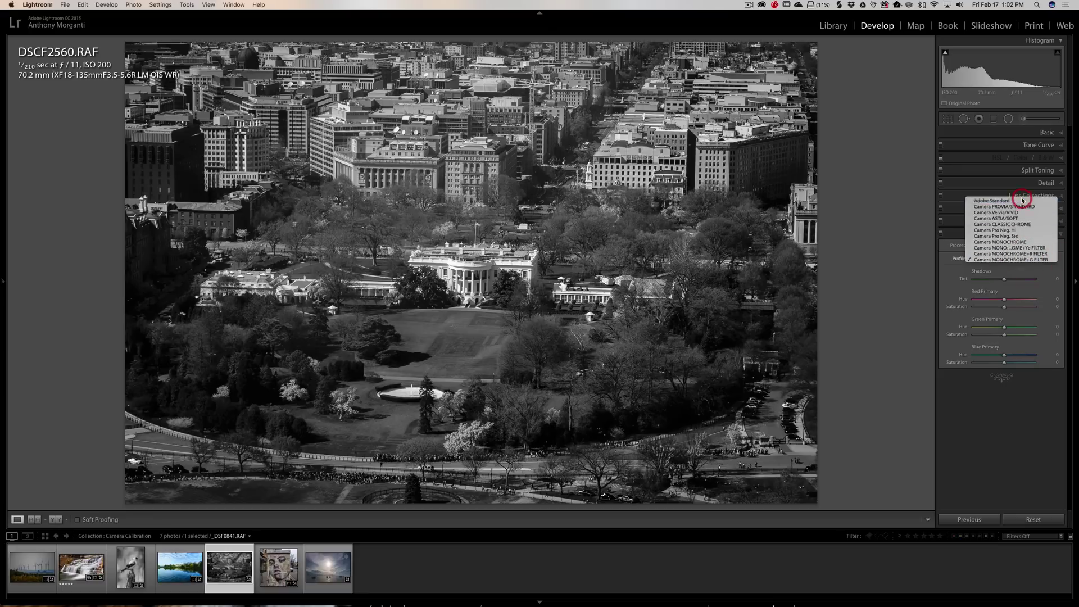
pyautogui.click(1047, 258)
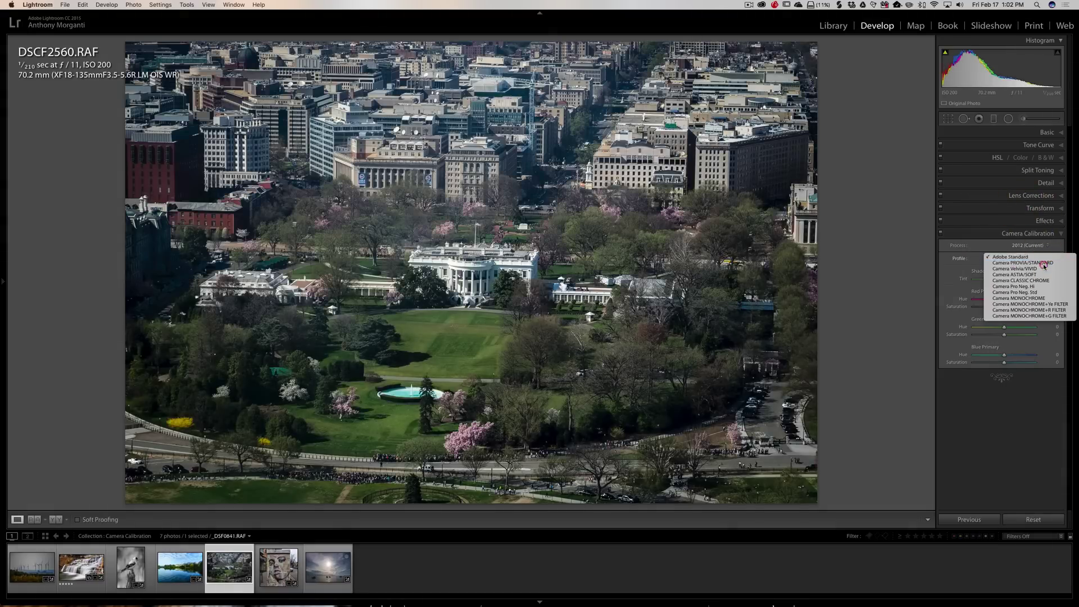
pyautogui.click(1020, 310)
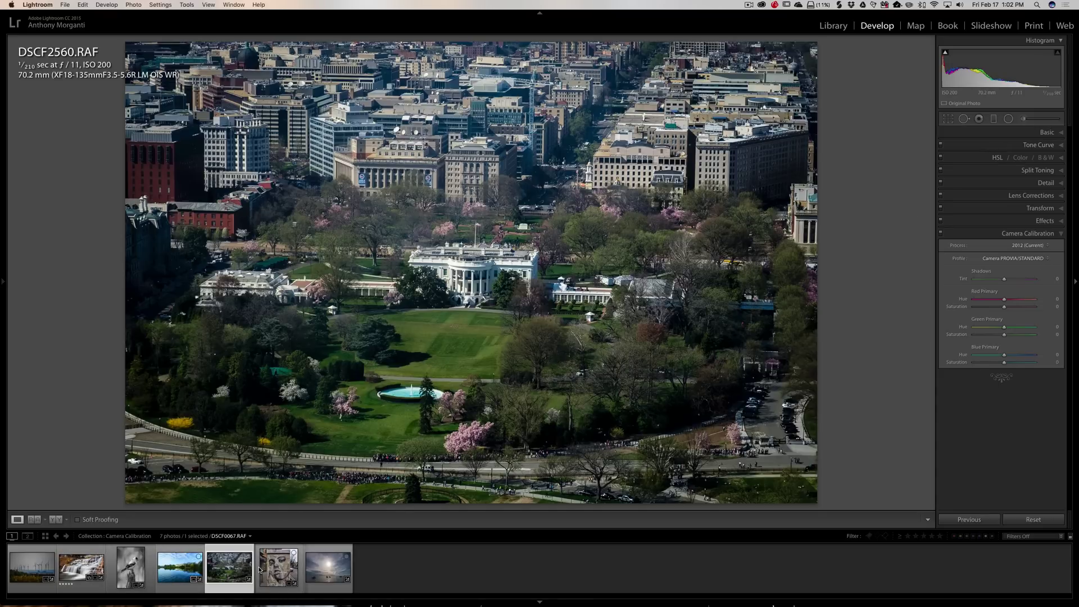
# Browse the bird and face mural photos, then bring up the sunlit boat seascape _DSF0841.RAF.
pyautogui.click(130, 570)
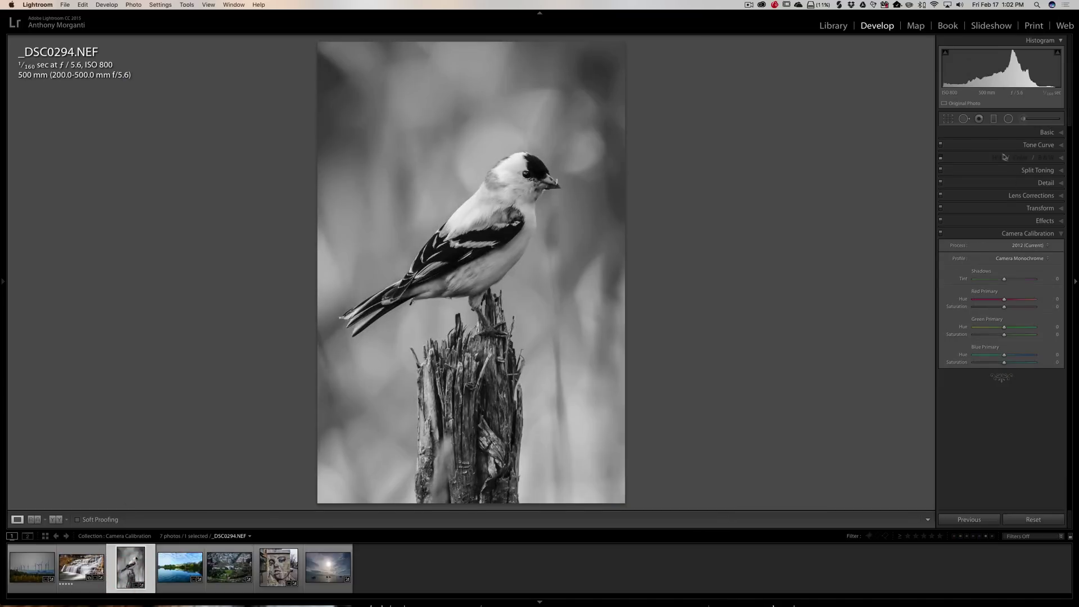
pyautogui.click(275, 573)
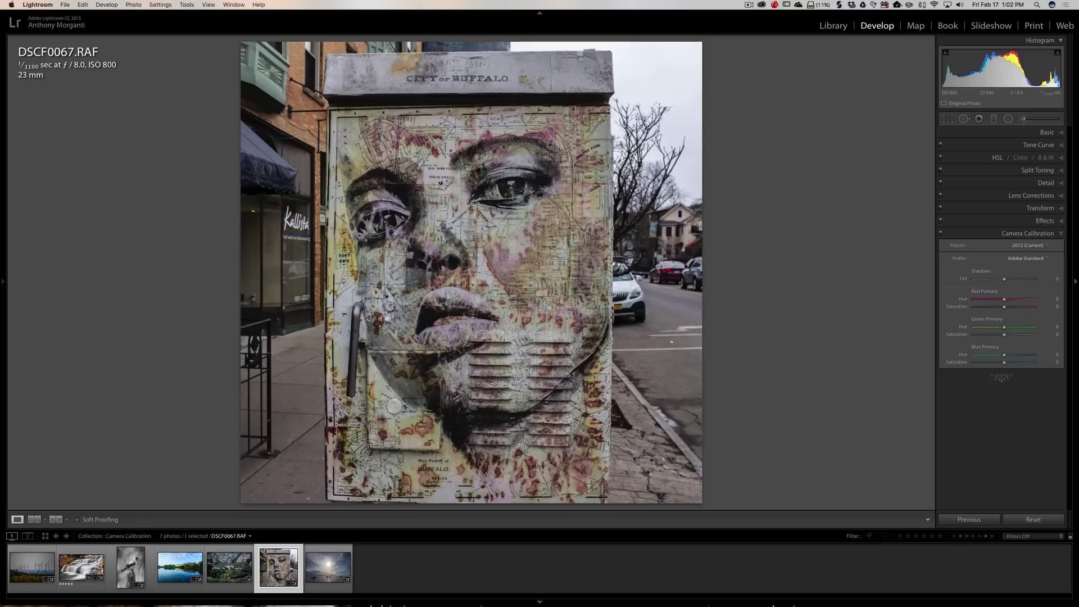
pyautogui.click(1038, 258)
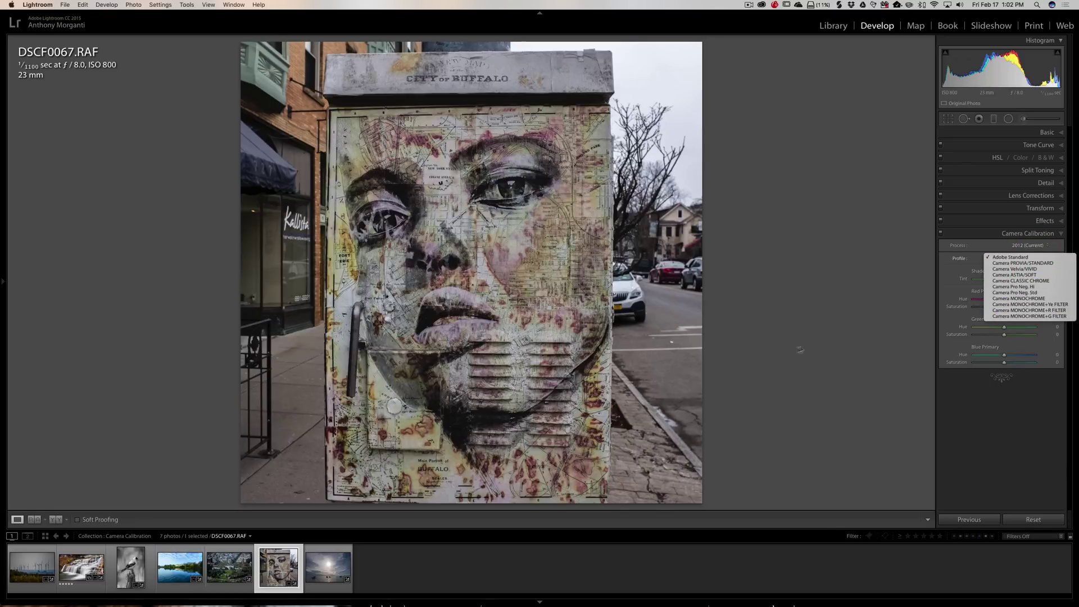
pyautogui.click(336, 578)
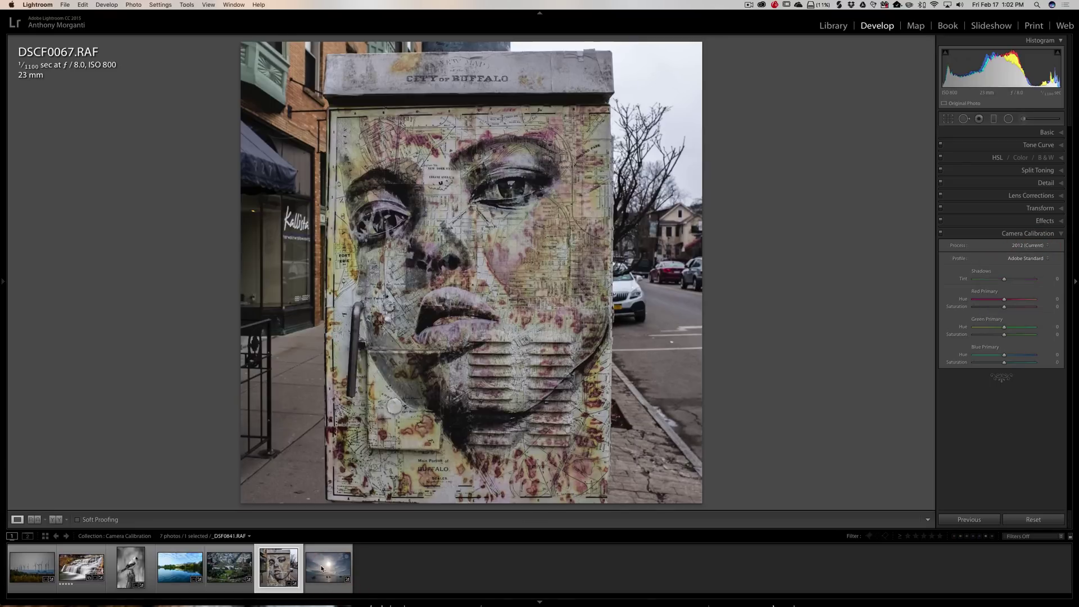
pyautogui.click(322, 569)
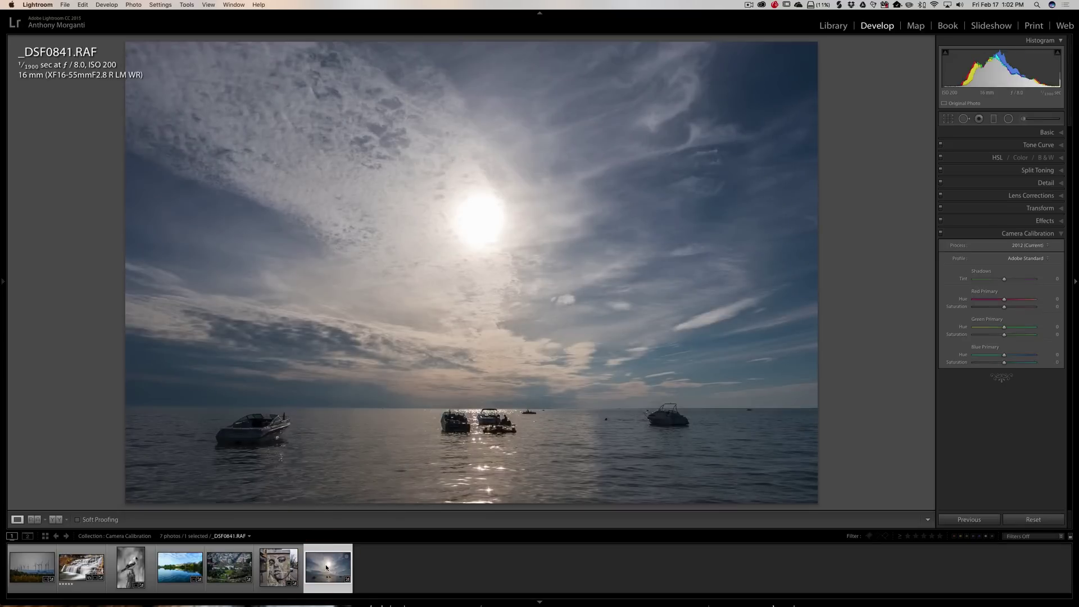
# Make the boat photo black and white with Camera ACROS and review the HSL luminance and colour settings.
pyautogui.click(1028, 258)
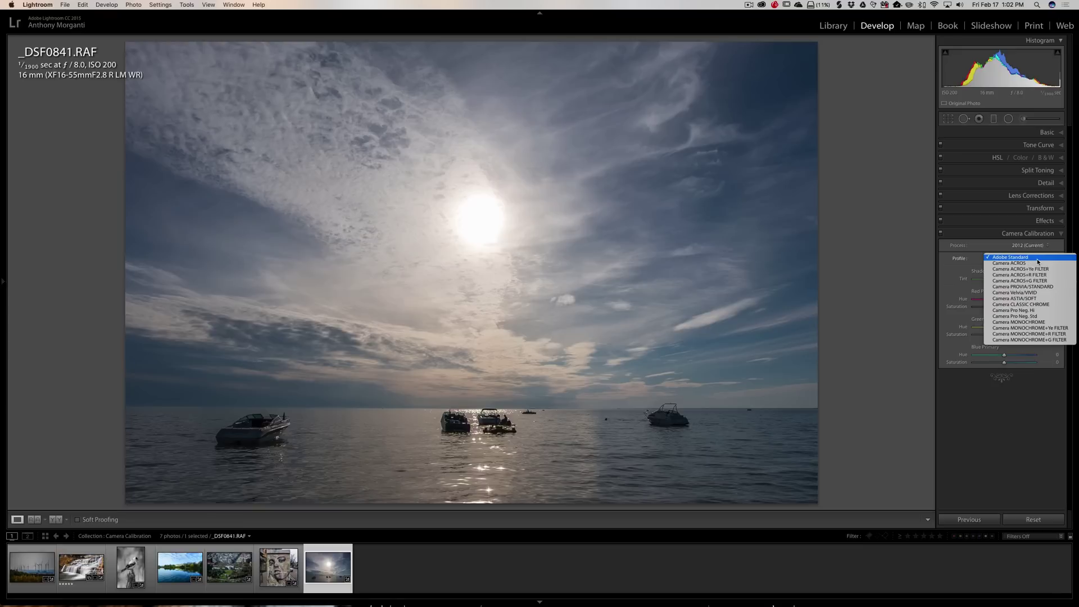
pyautogui.click(1033, 264)
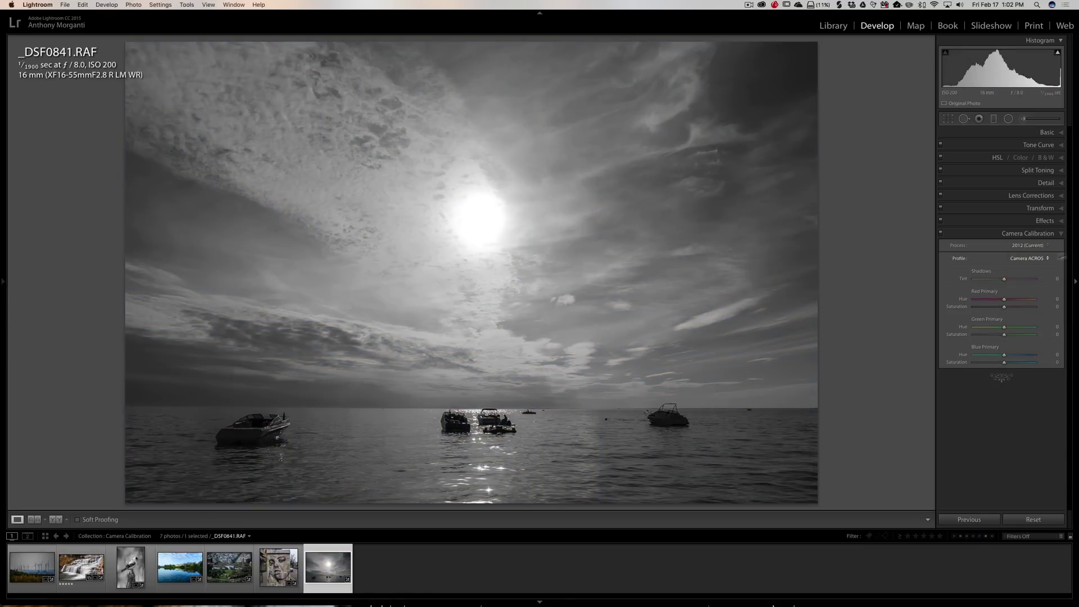
pyautogui.click(1060, 157)
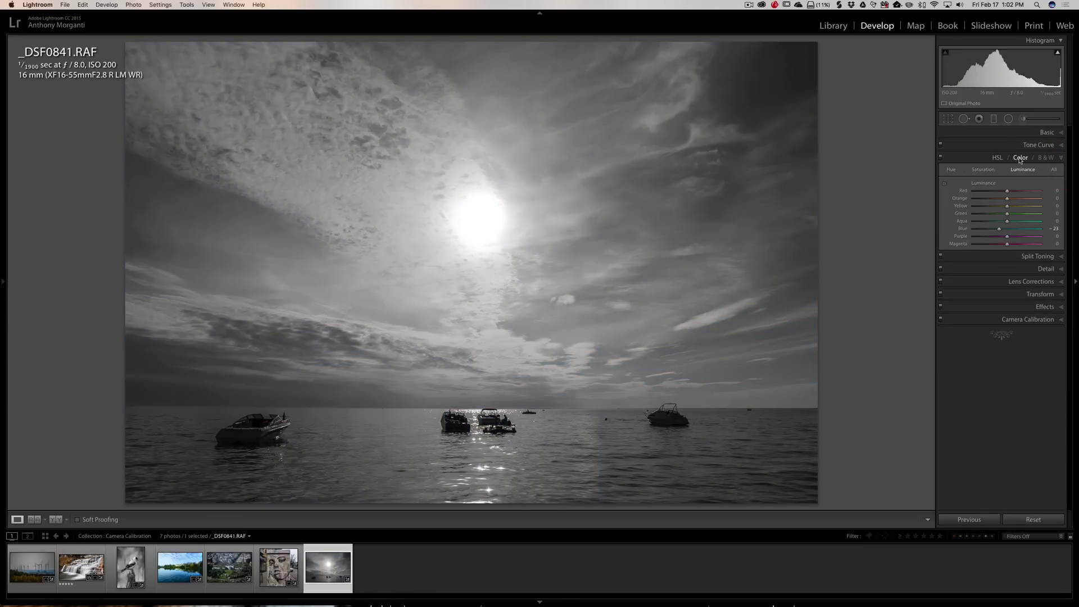
pyautogui.click(1021, 160)
pyautogui.click(1049, 164)
pyautogui.click(1061, 158)
pyautogui.click(1044, 233)
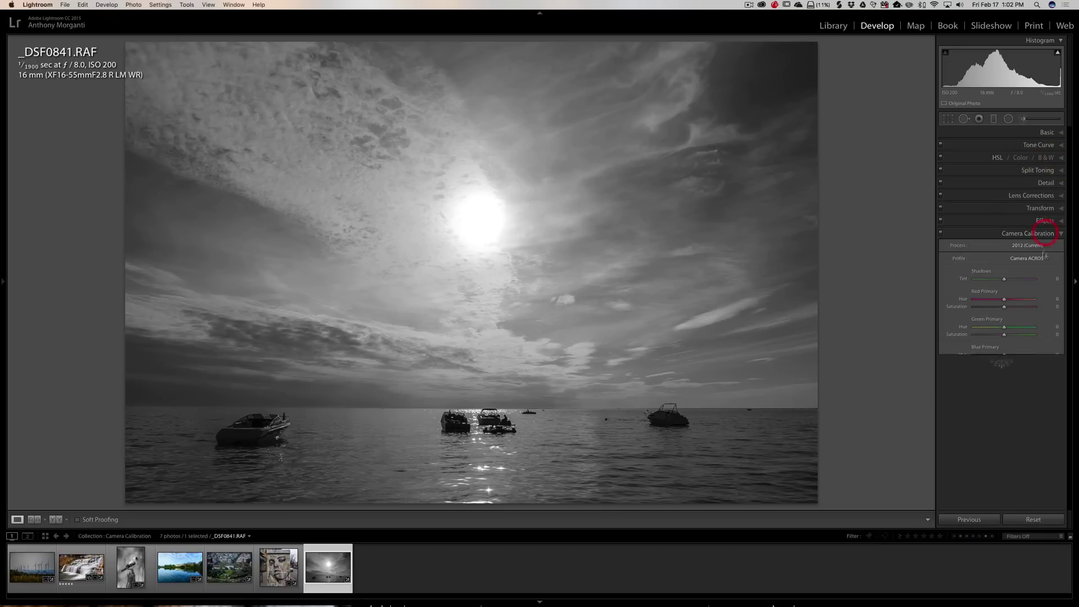
# Try Camera ACROS+Ye, +R and +G filters, settle on CLASSIC CHROME, then bring up _DSC0156.ARW.
pyautogui.click(1034, 258)
pyautogui.click(1033, 264)
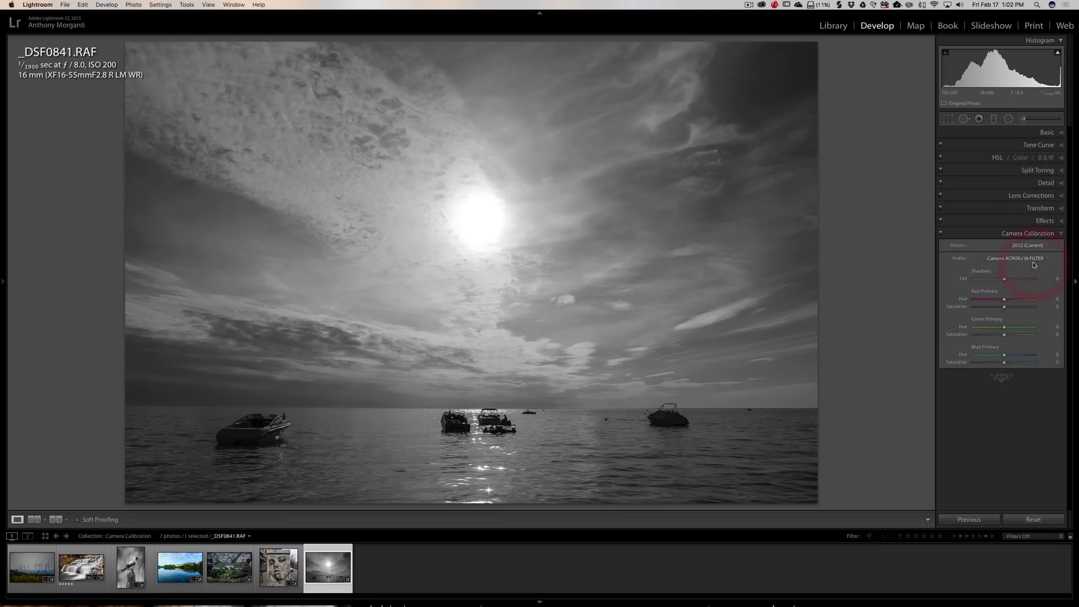
pyautogui.click(1034, 258)
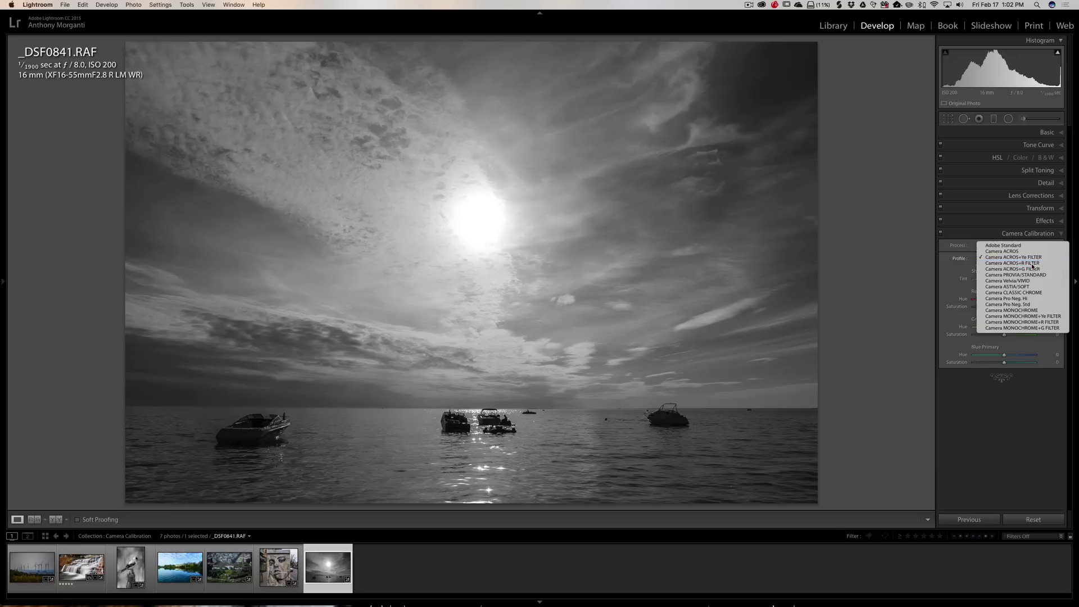
pyautogui.click(1032, 266)
pyautogui.click(1033, 258)
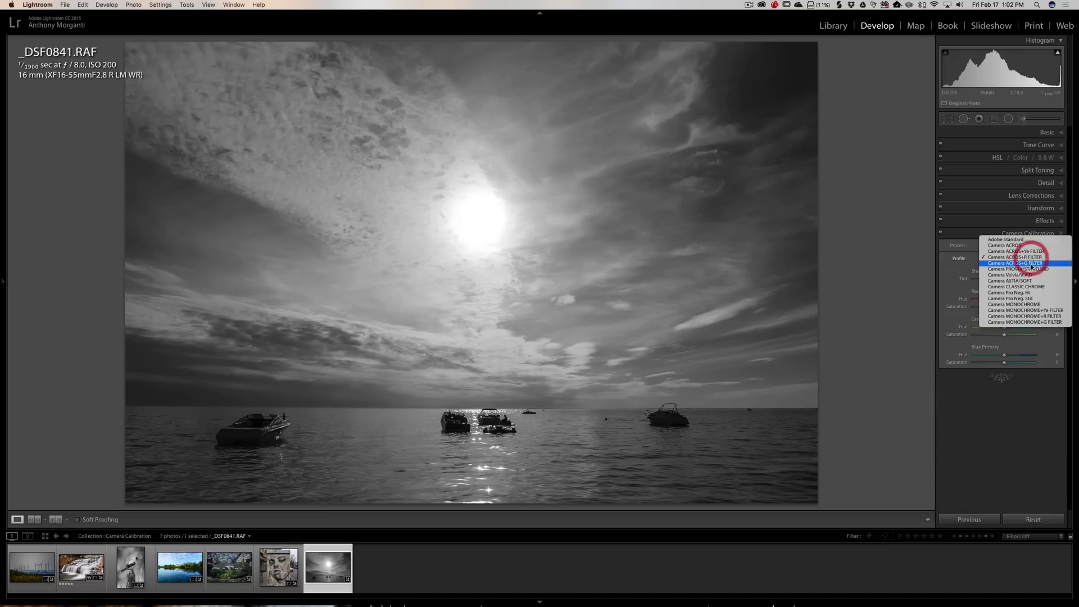
pyautogui.click(1031, 262)
pyautogui.click(1034, 258)
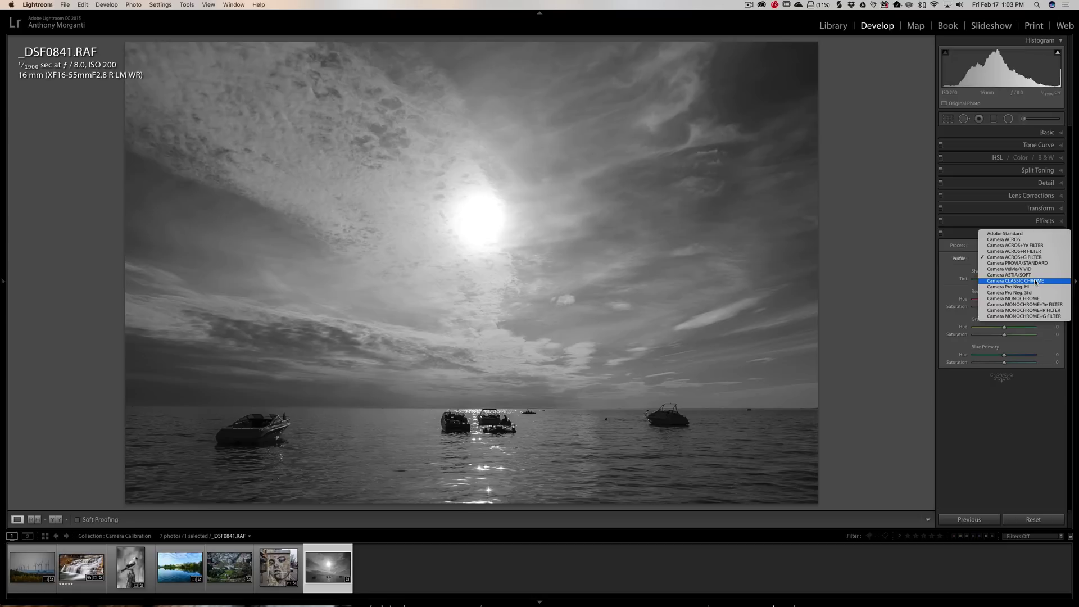
pyautogui.click(1036, 280)
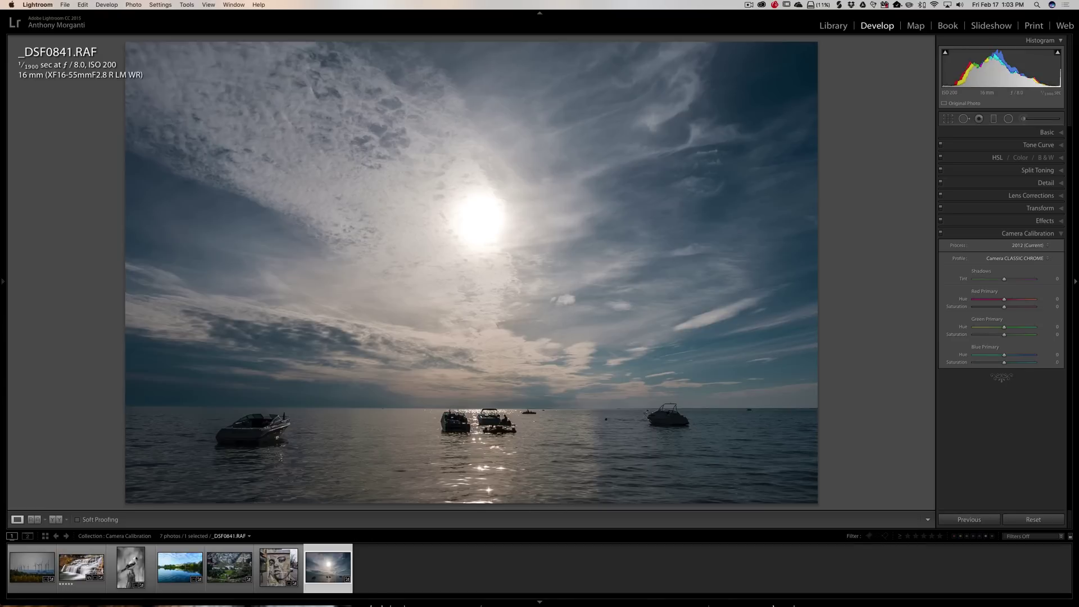
pyautogui.click(181, 568)
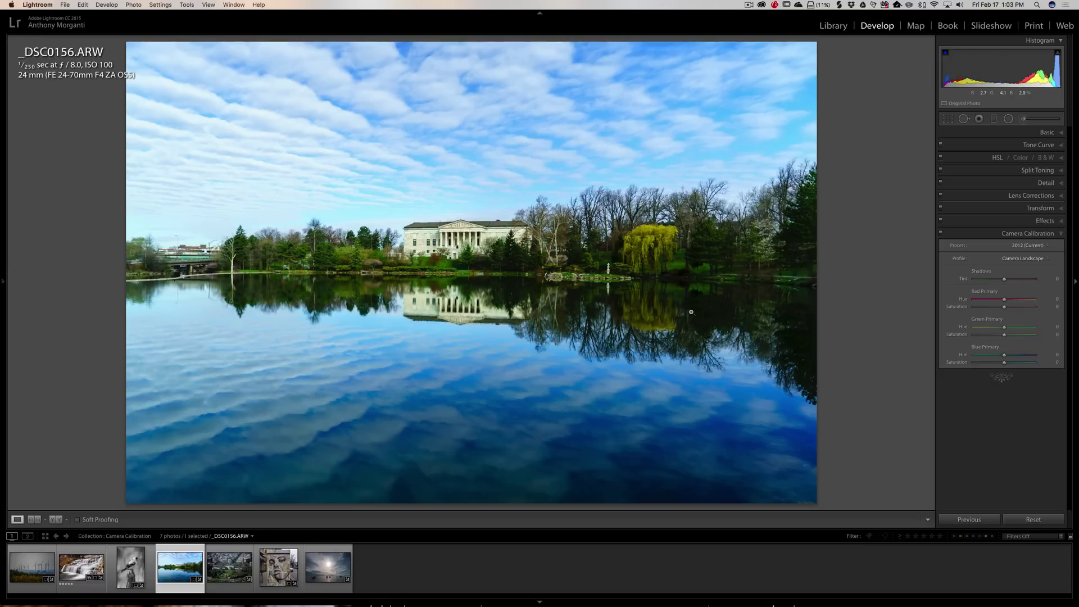
# Change the lake photo's profile from Camera Landscape to Adobe Standard and toggle the Camera Calibration panel.
pyautogui.click(1030, 258)
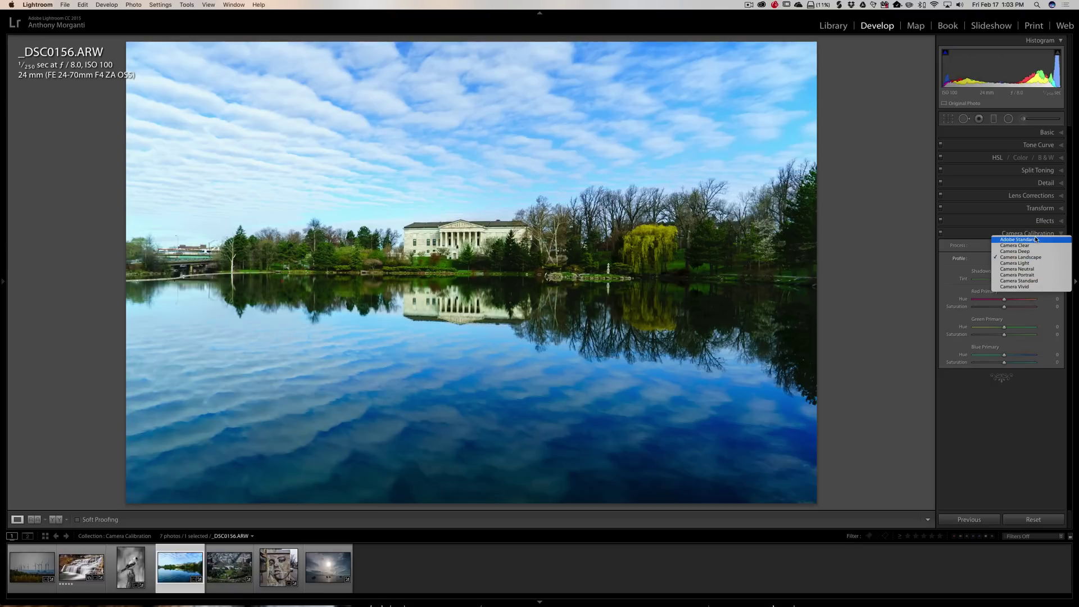
pyautogui.click(1035, 238)
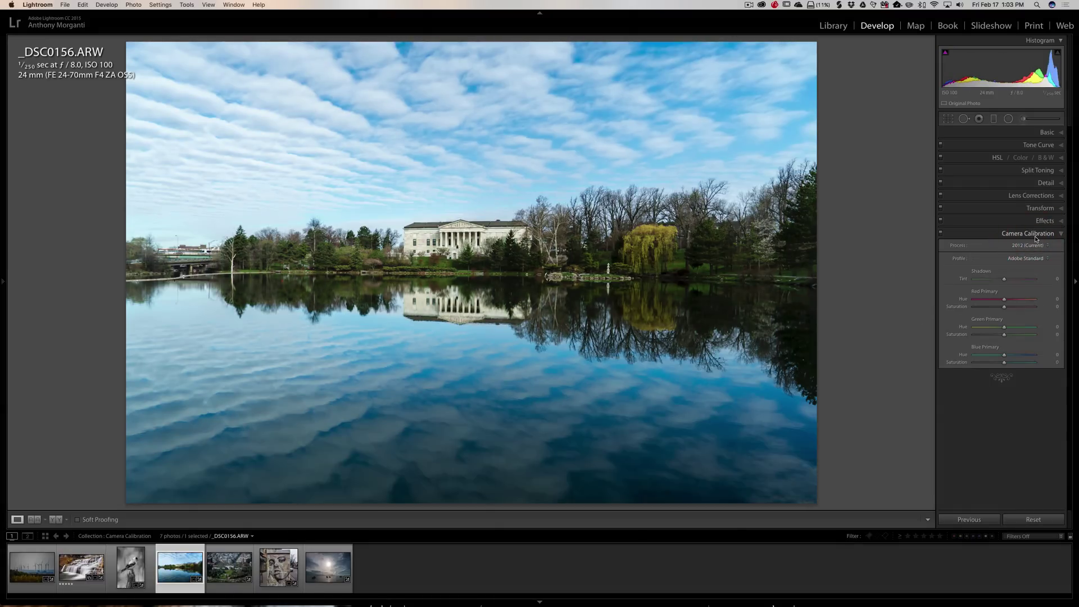
pyautogui.click(1006, 235)
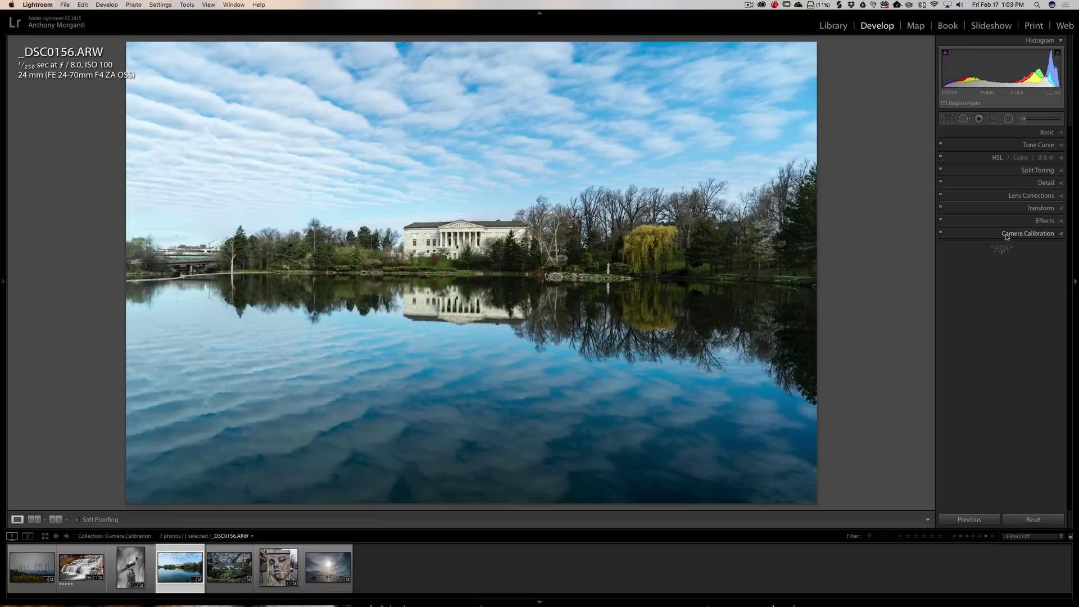
pyautogui.click(1006, 235)
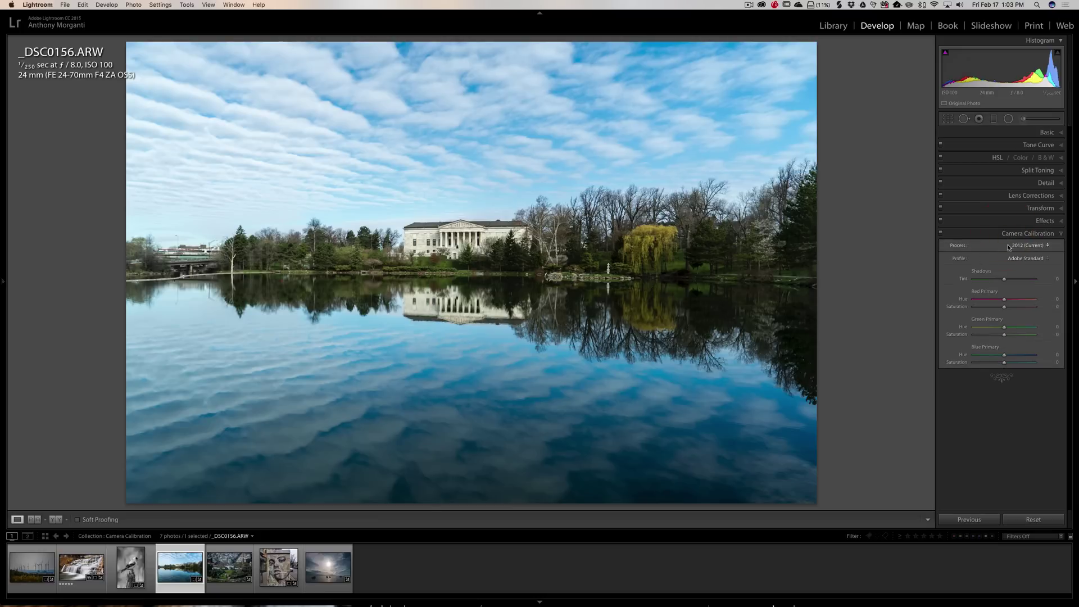
pyautogui.click(998, 235)
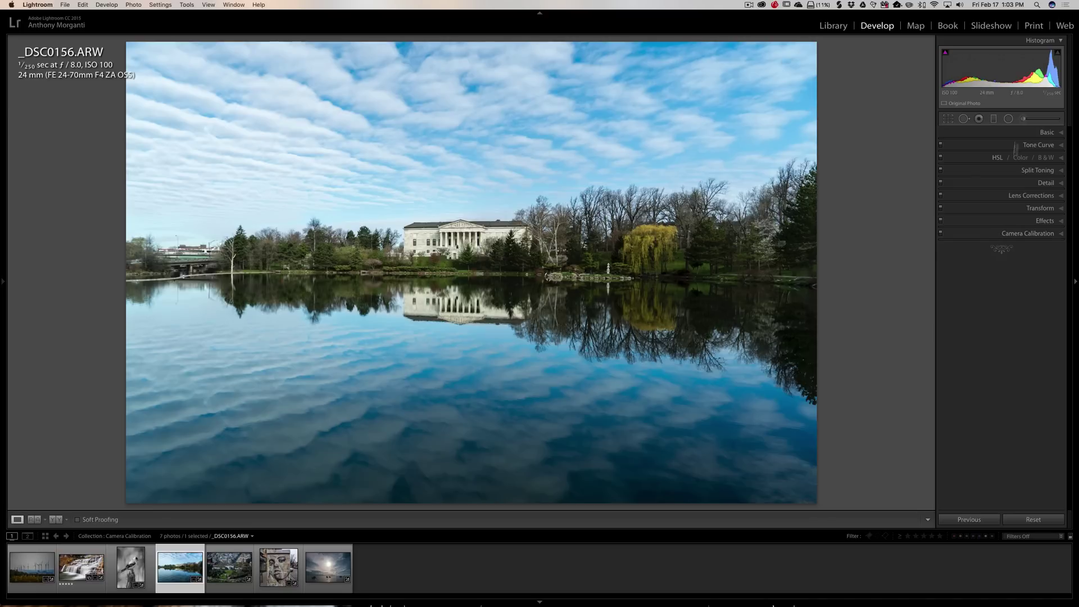
pyautogui.click(1037, 236)
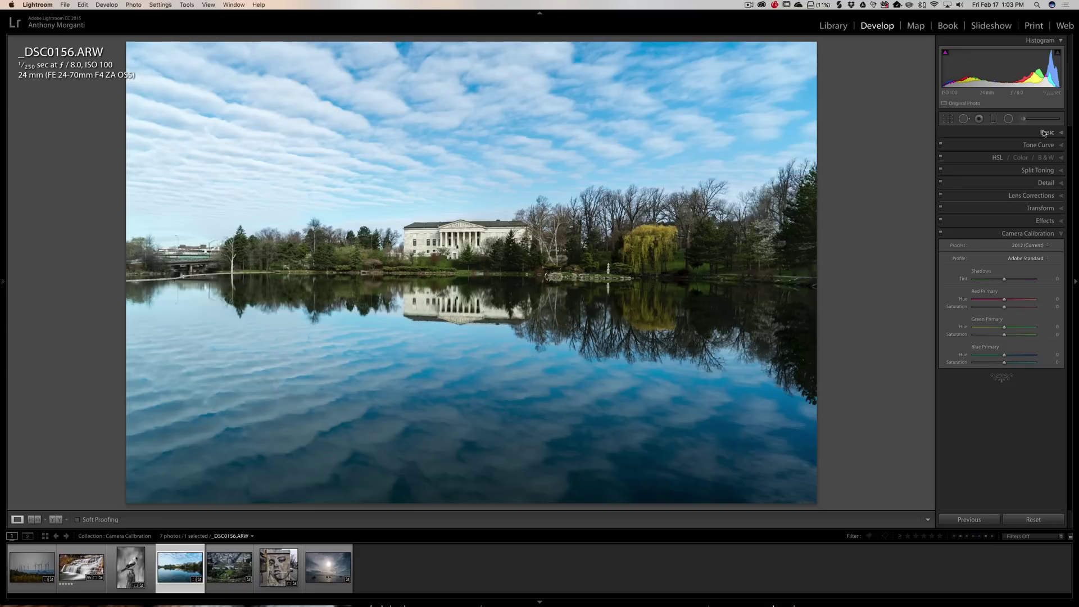
# Compare Camera Vivid, Camera Portrait and Adobe Standard on _DSC0156.ARW, then reapply Camera Landscape.
pyautogui.click(1033, 259)
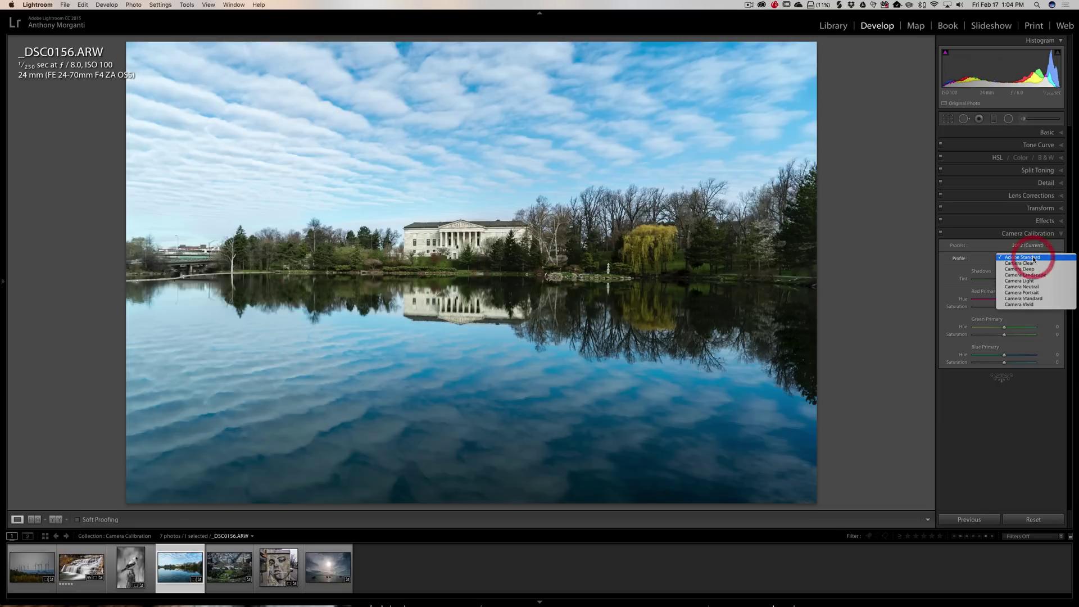
pyautogui.click(1024, 304)
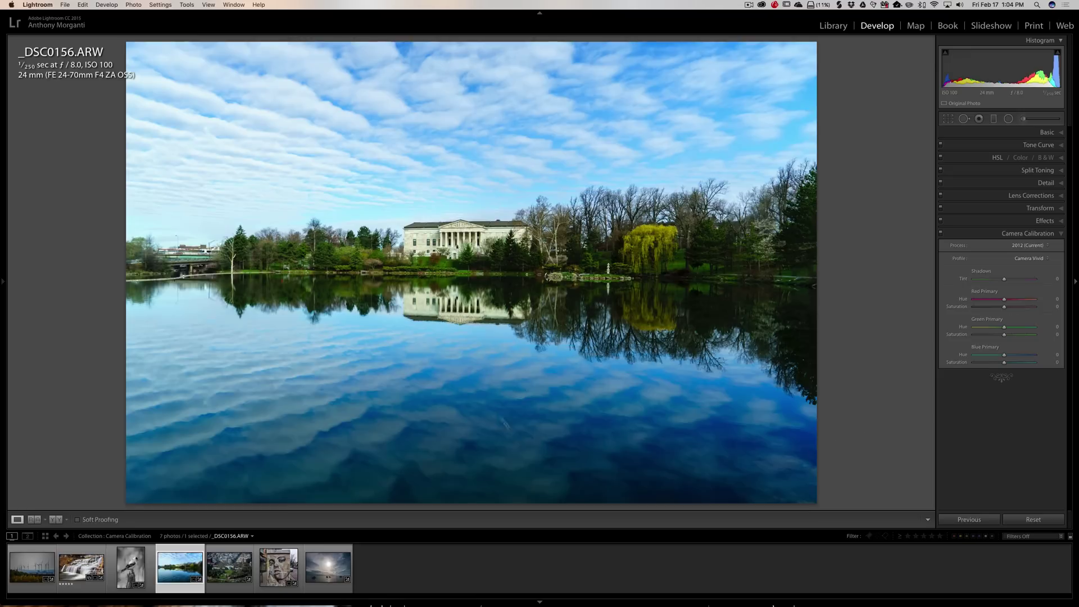
pyautogui.click(1030, 259)
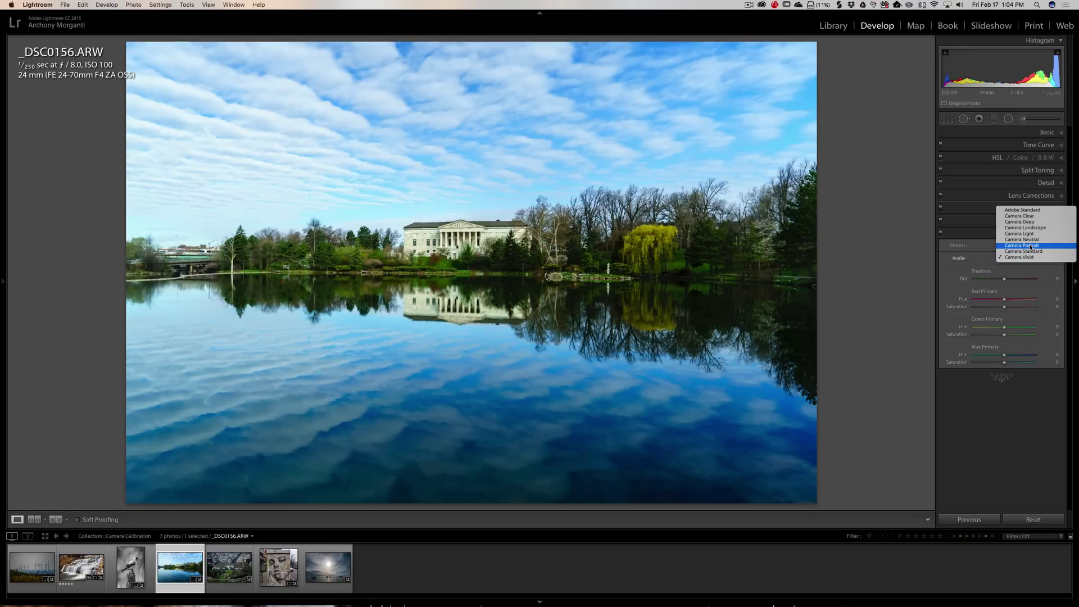
pyautogui.click(1032, 246)
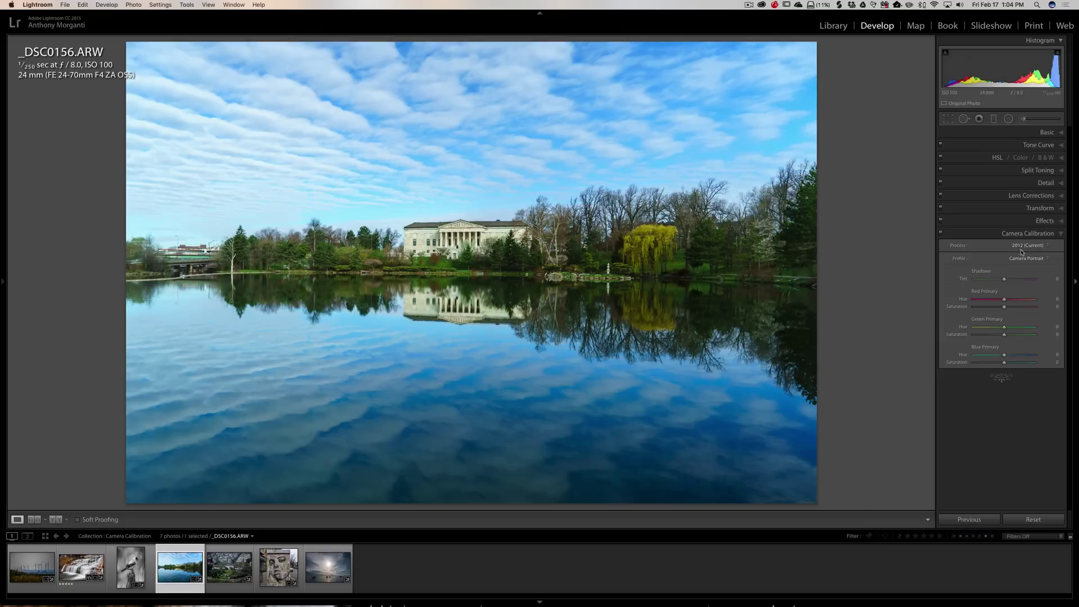
pyautogui.click(1024, 258)
pyautogui.click(1025, 239)
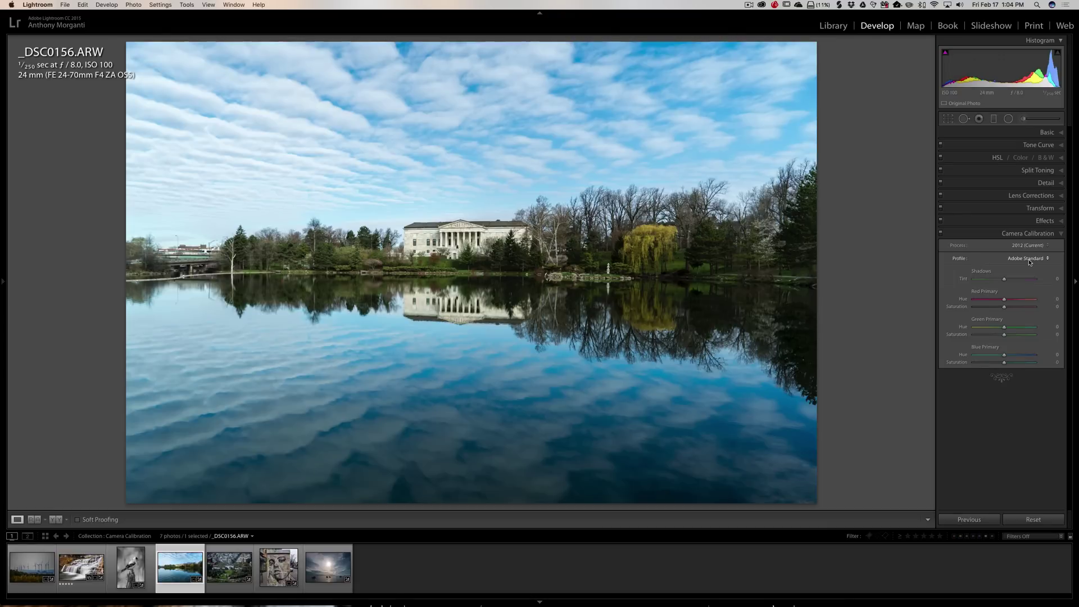
pyautogui.click(1025, 260)
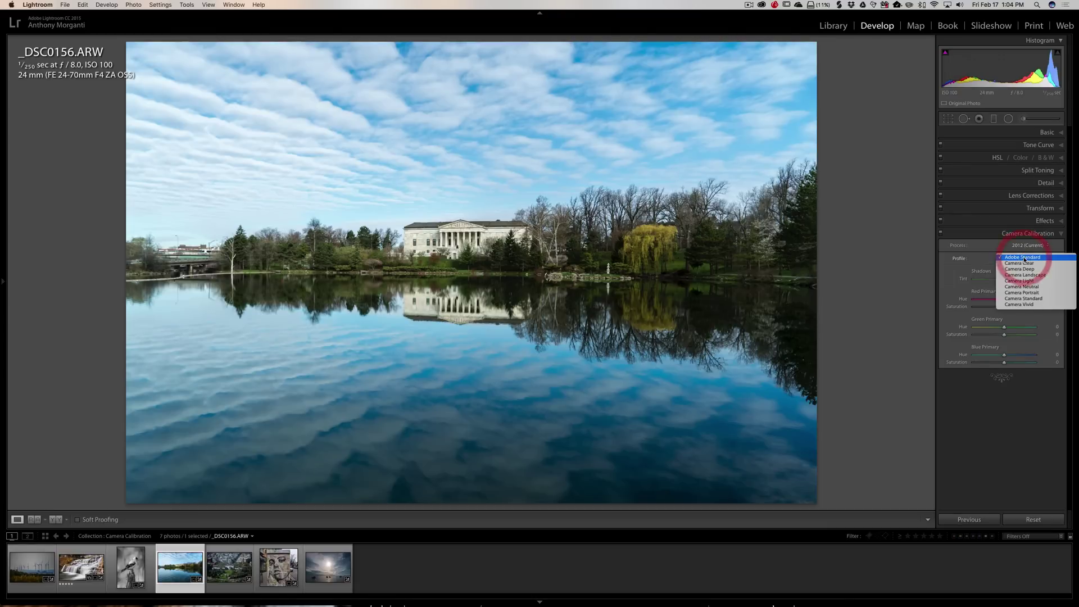
pyautogui.click(1023, 258)
pyautogui.click(1021, 258)
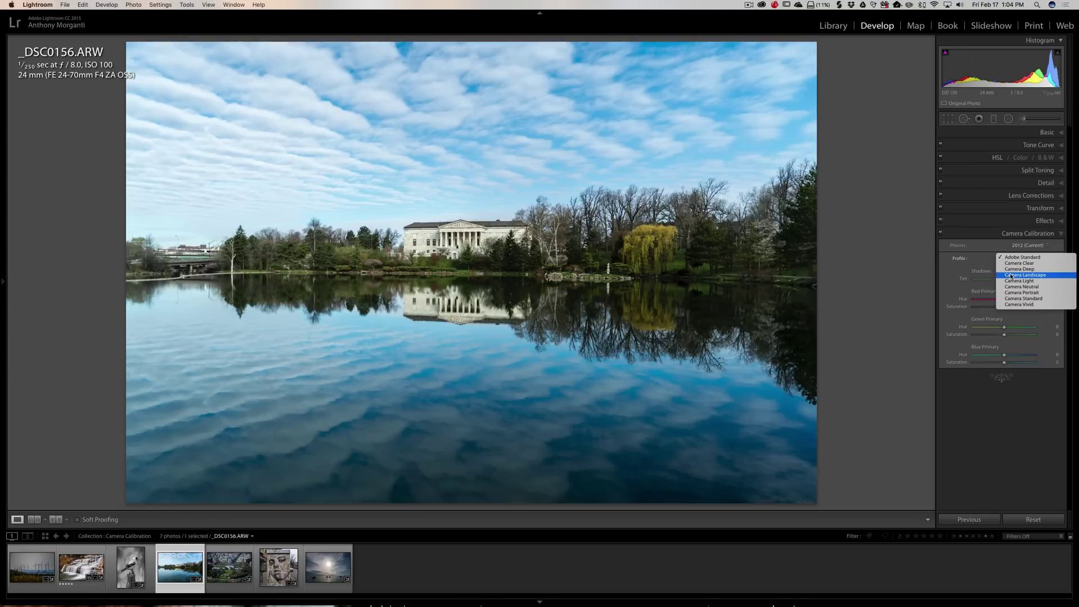
pyautogui.click(1011, 275)
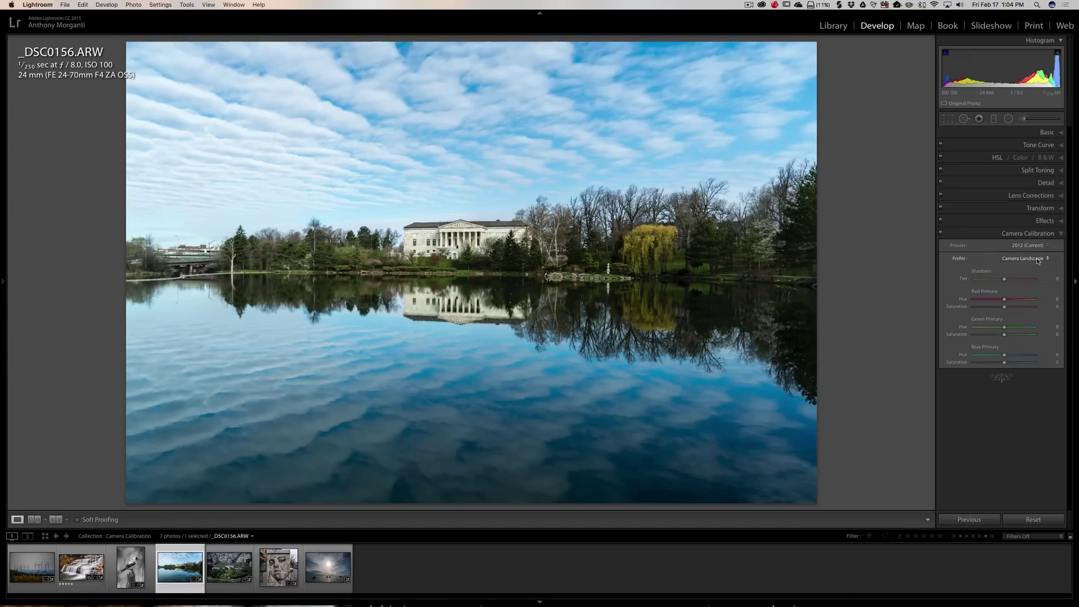
pyautogui.click(1046, 133)
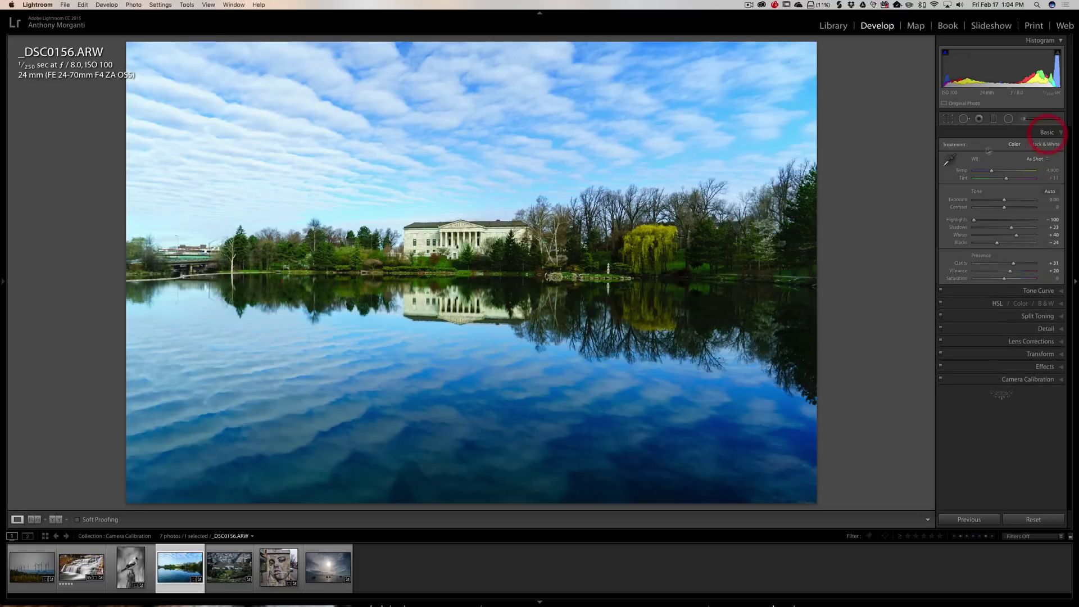
pyautogui.click(1045, 132)
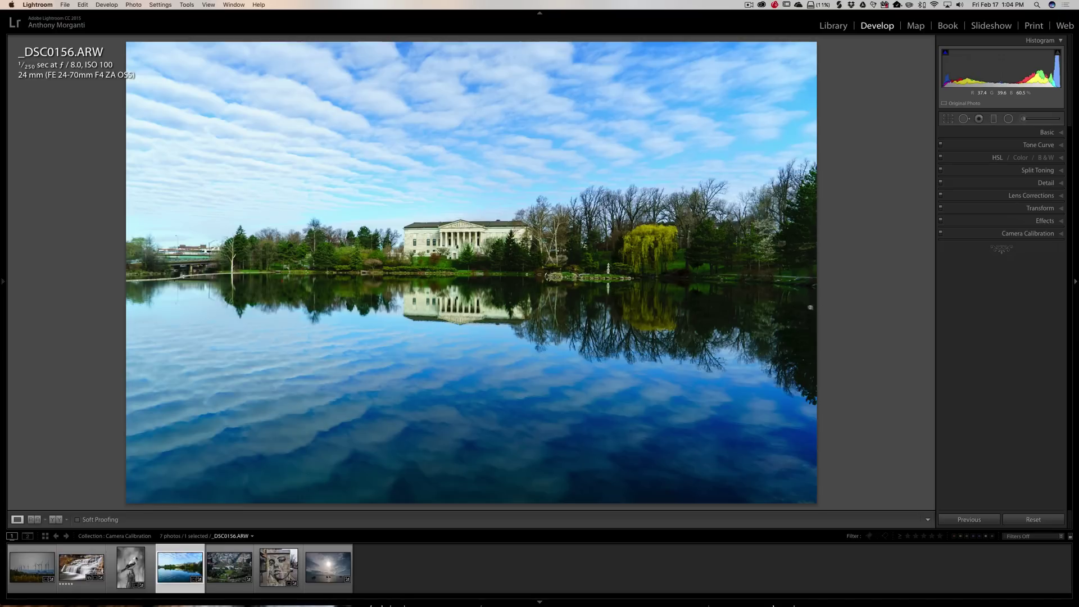
pyautogui.click(1009, 232)
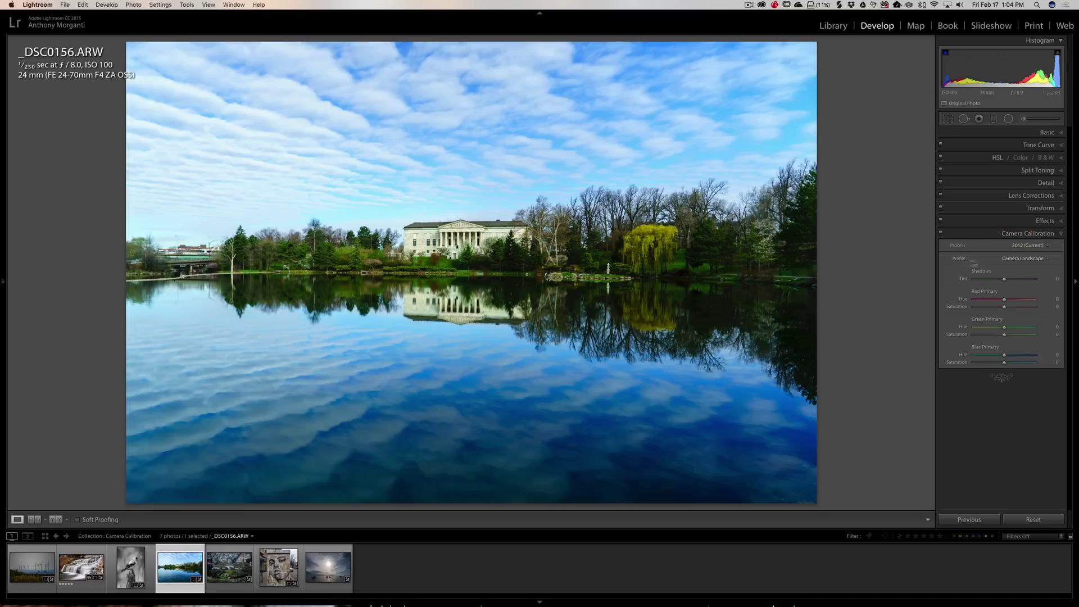
# Collapse and re-expand Camera Calibration, then switch _DSC0156.ARW from Camera Landscape to Adobe Standard.
pyautogui.click(994, 234)
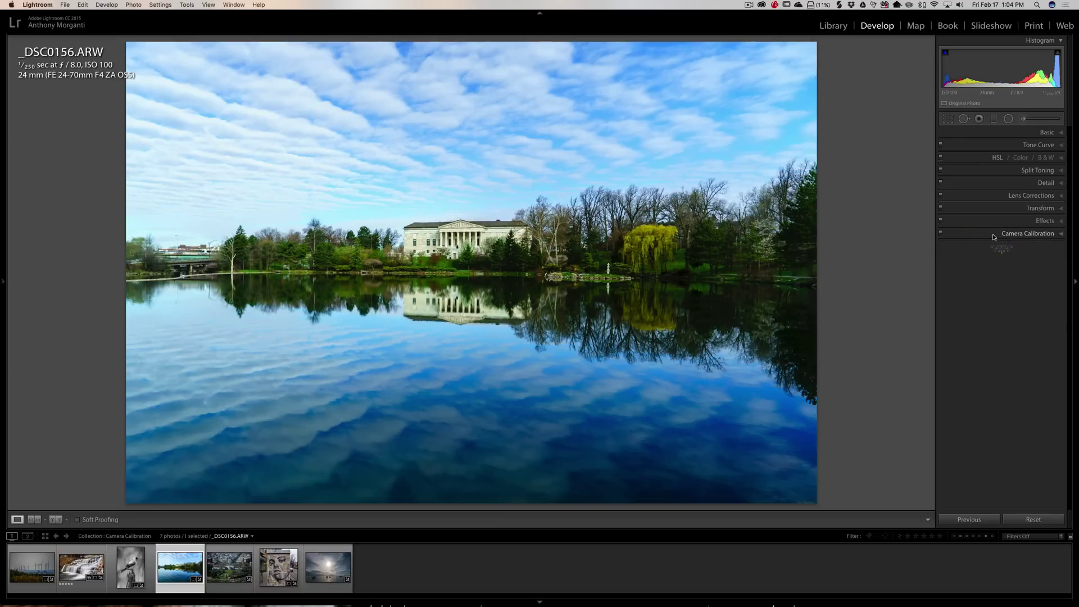
pyautogui.click(993, 235)
pyautogui.click(1011, 258)
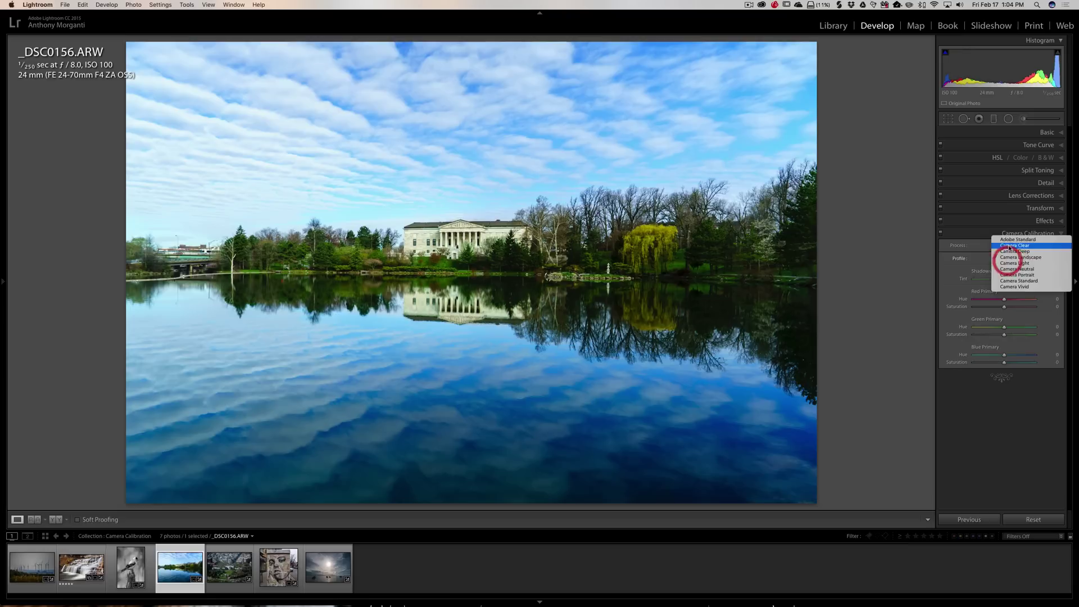
pyautogui.click(1010, 240)
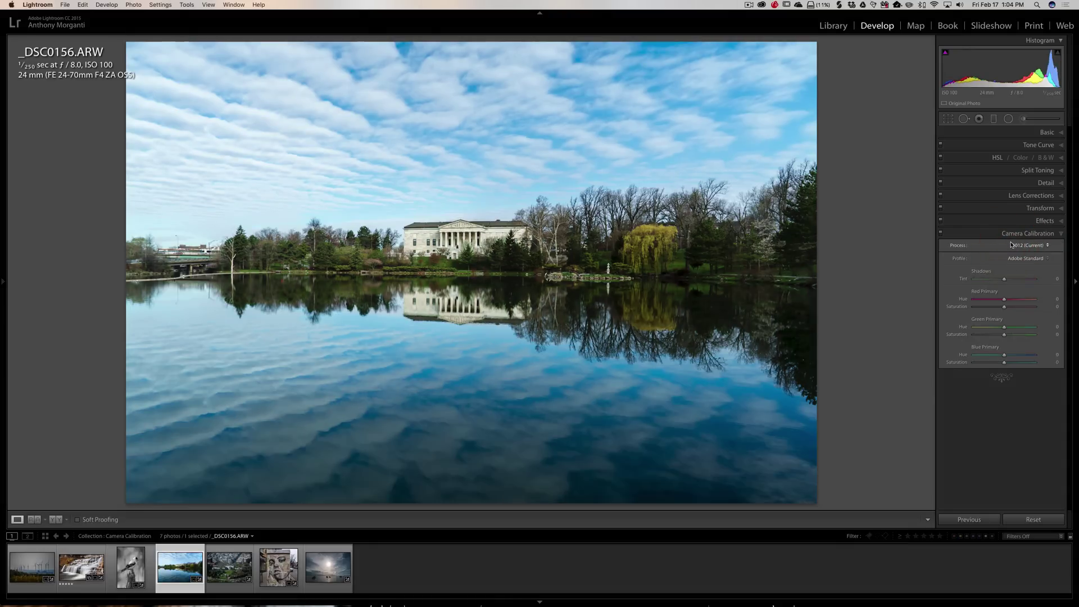